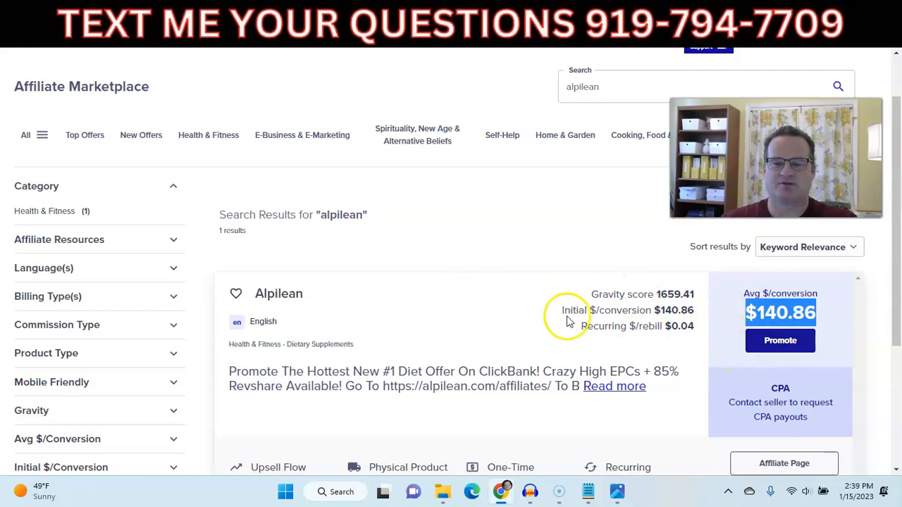
Switch to the outline document and highlight the items on choosing a niche, finding an affiliate product and getting a script
left_click(470, 296)
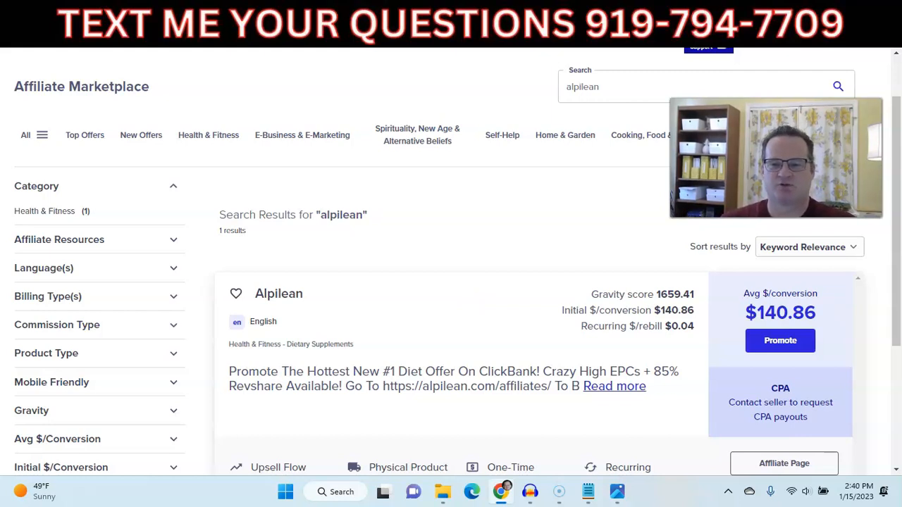
scroll(493, 254, "up", 1)
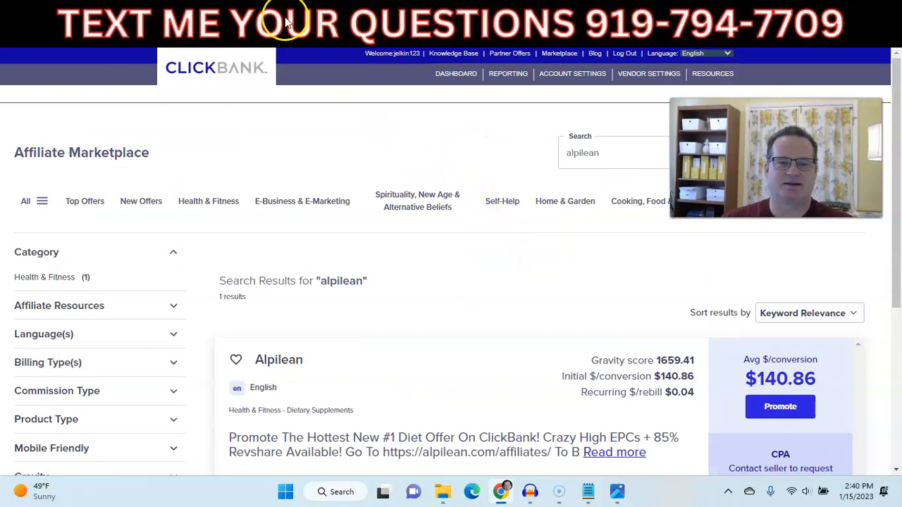
left_click(220, 10)
left_click_drag(361, 208, 607, 208)
left_click_drag(361, 238, 613, 239)
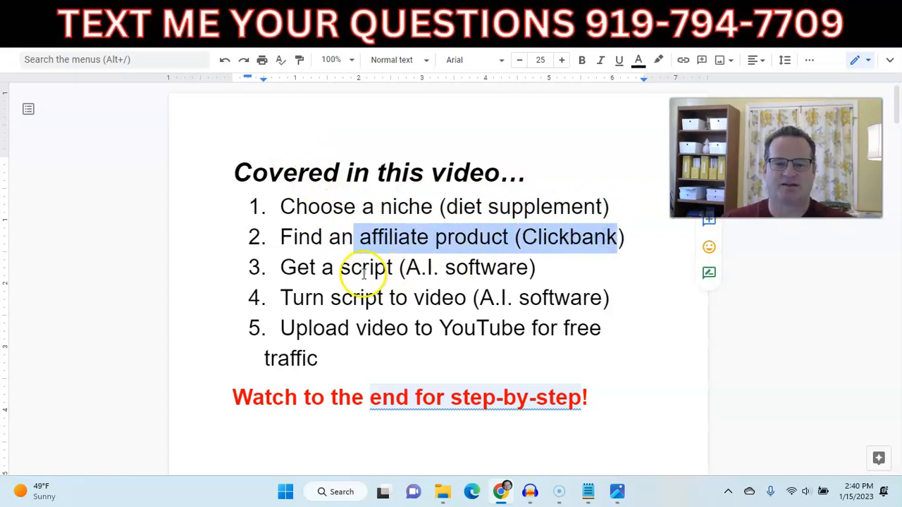
left_click_drag(309, 268, 528, 267)
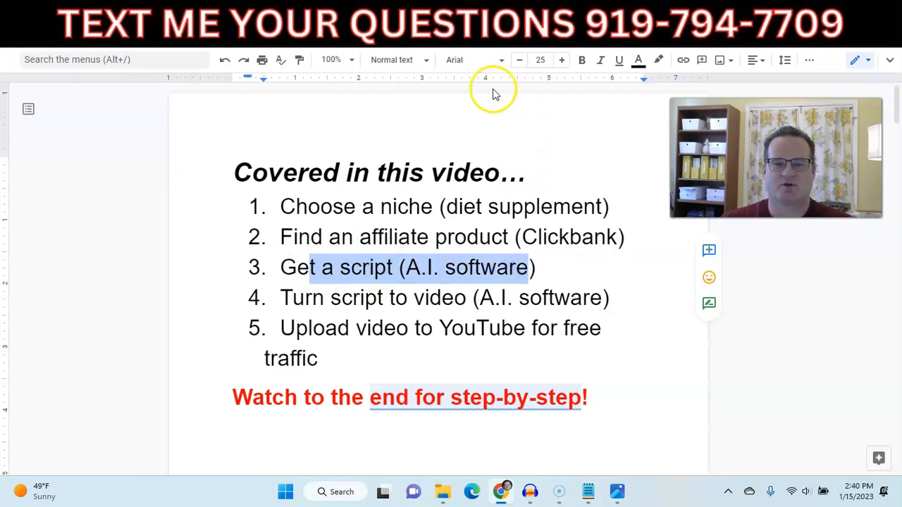
Open the OpenAI site and the ChatGPT page, and look through the earlier conversation with the motivational quotes and yoga script
left_click(433, 14)
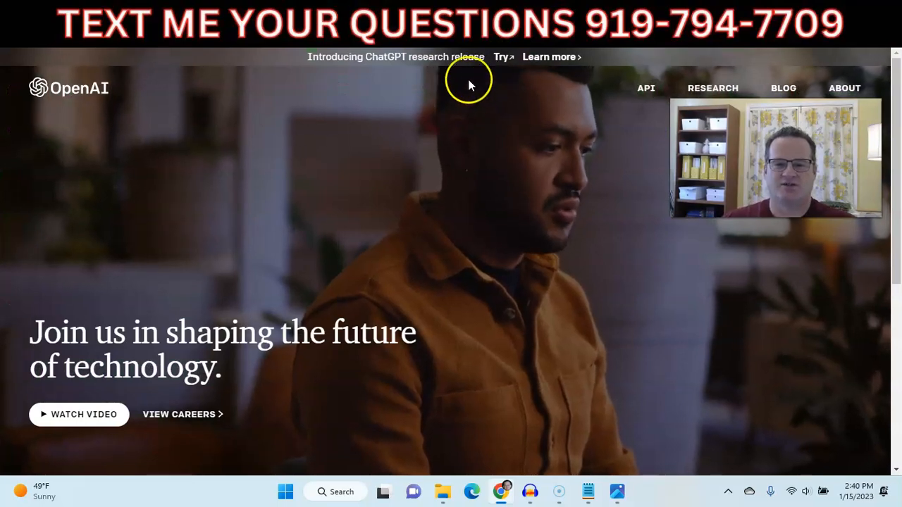
left_click(465, 16)
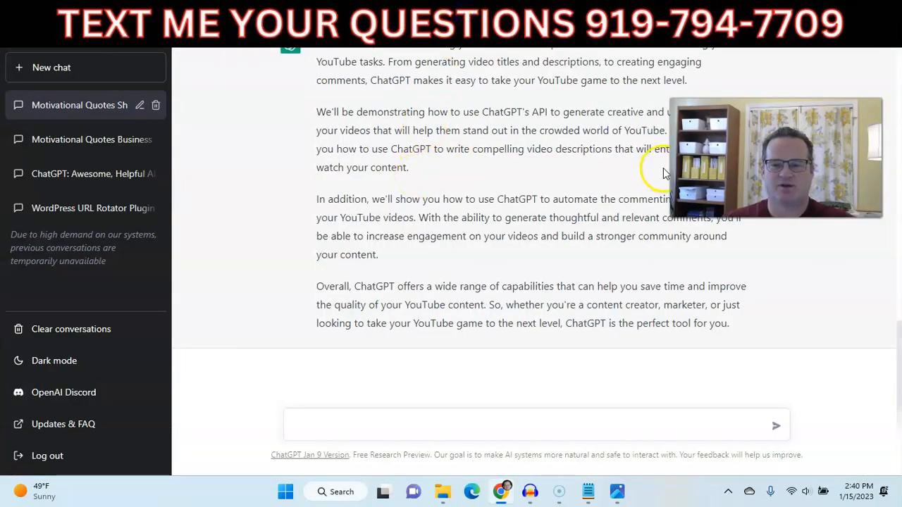
scroll(422, 219, "up", 6)
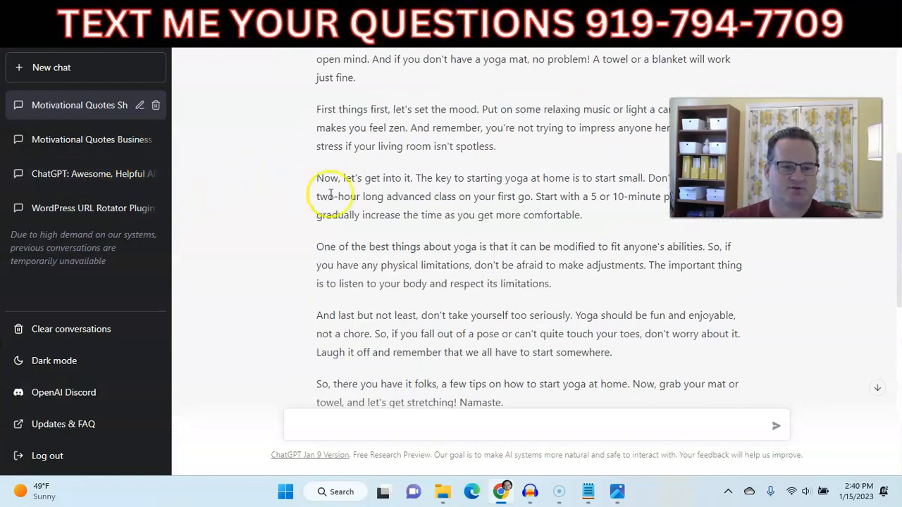
scroll(366, 187, "up", 4)
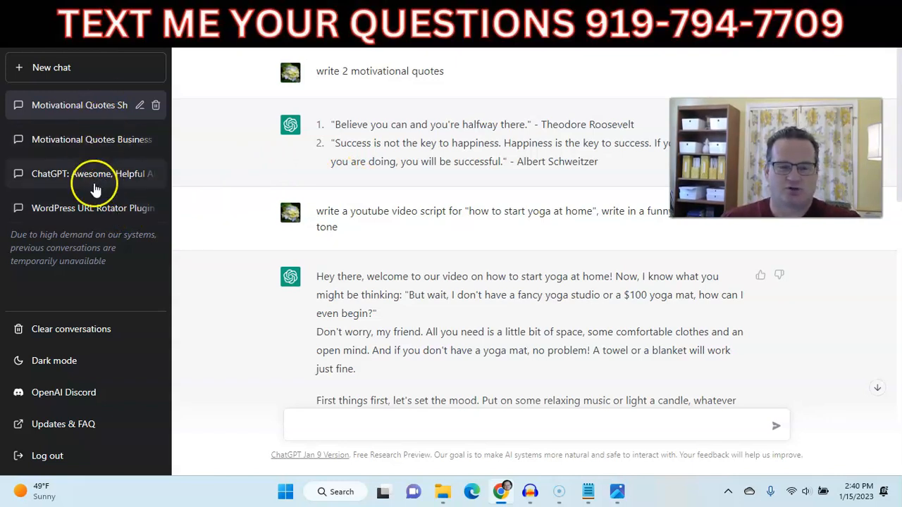
scroll(416, 286, "down", 9)
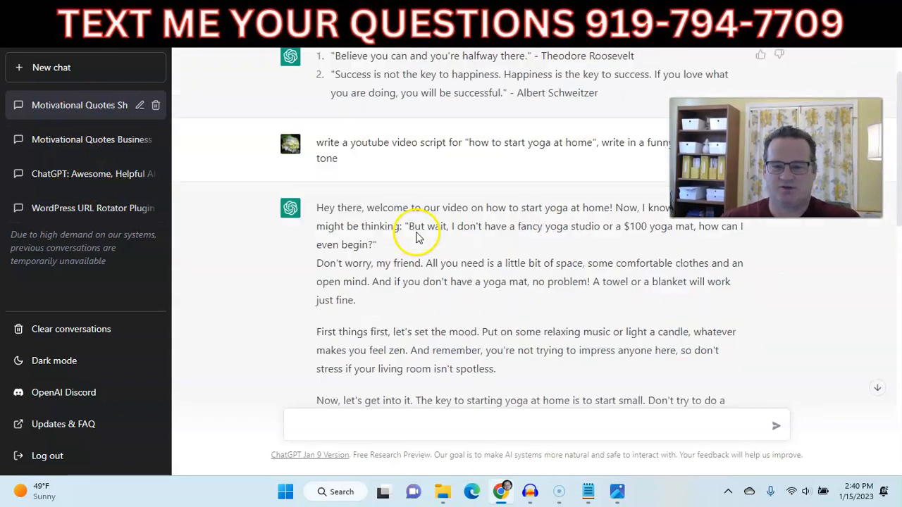
scroll(412, 239, "down", 2)
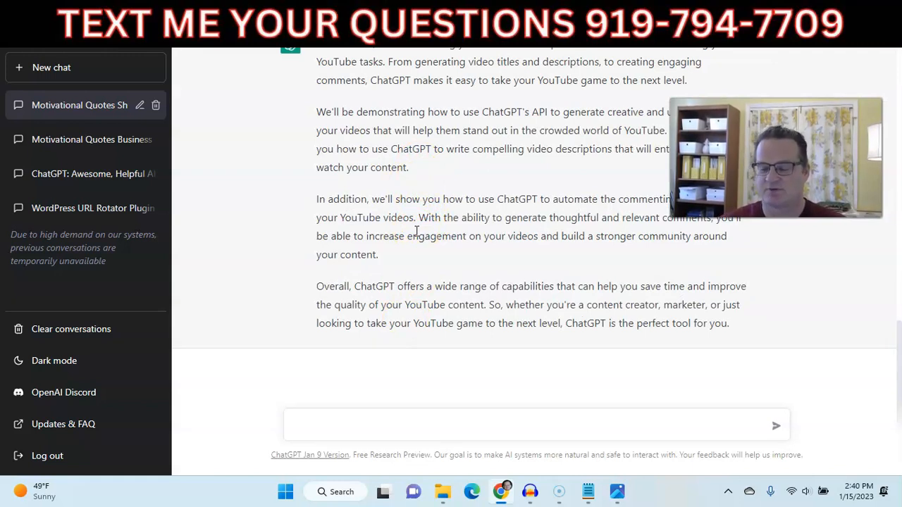
Try to get a ChatGPT reply to "write youtube video script for "how to lose belly fat quickly" in a engaging funny tone"
left_click(429, 419)
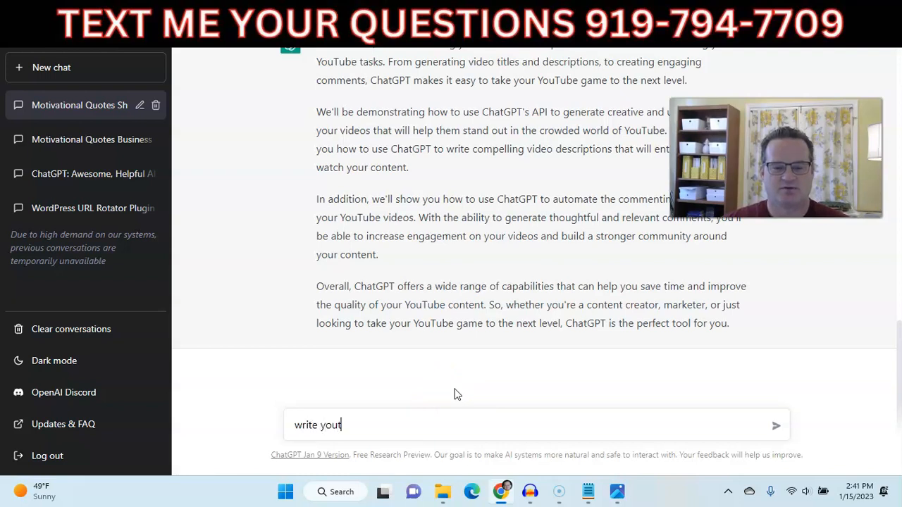
type("e")
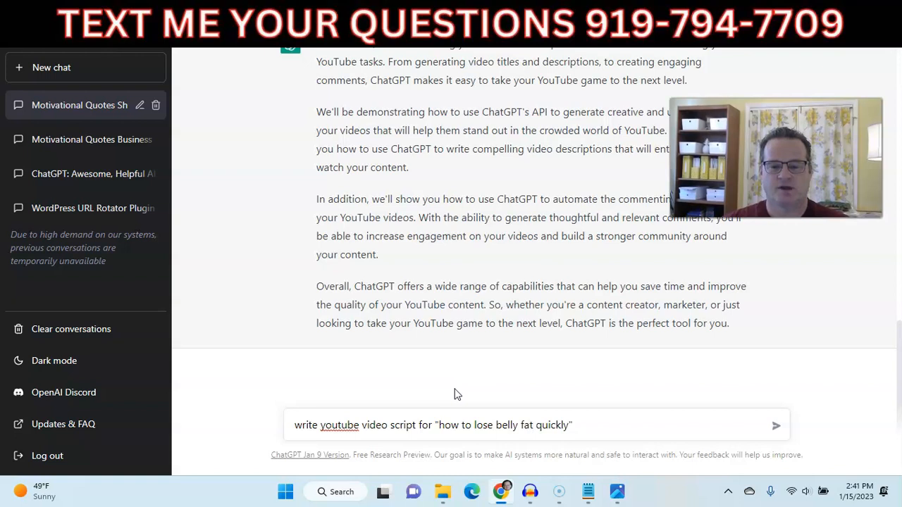
left_click(473, 389)
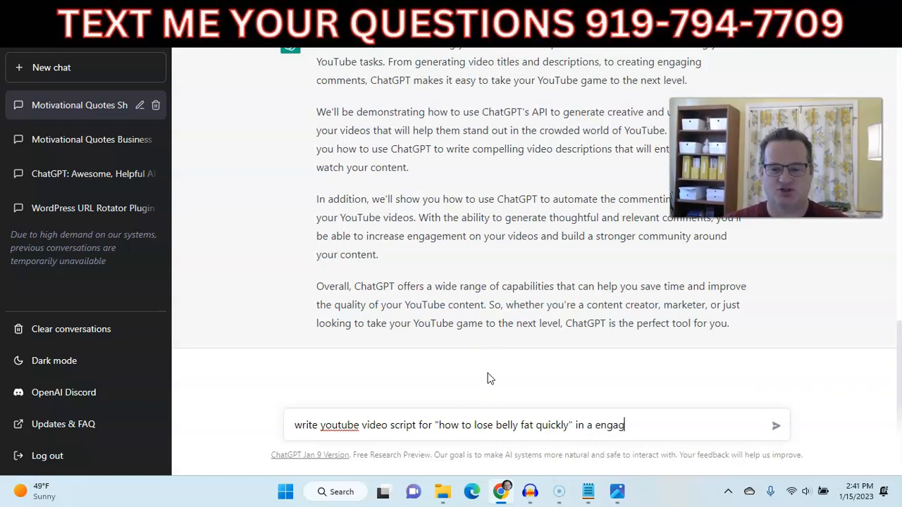
type("y tone")
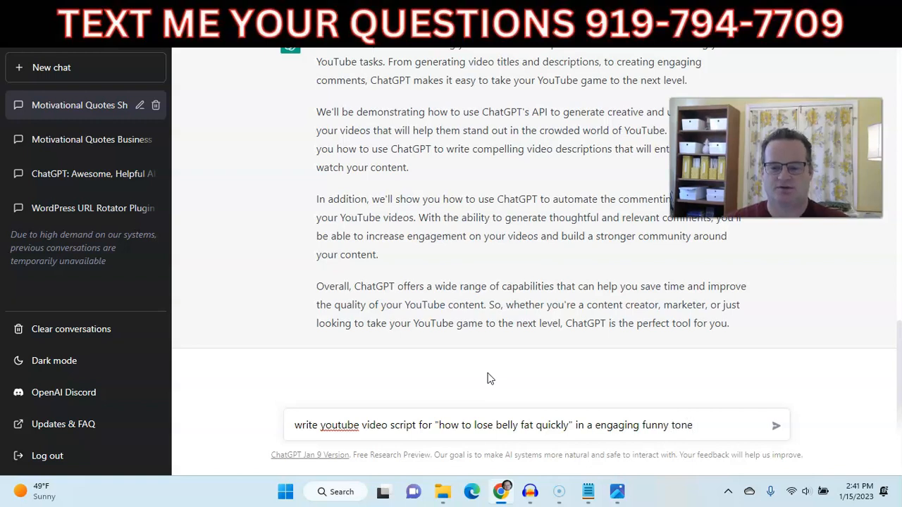
left_click(776, 426)
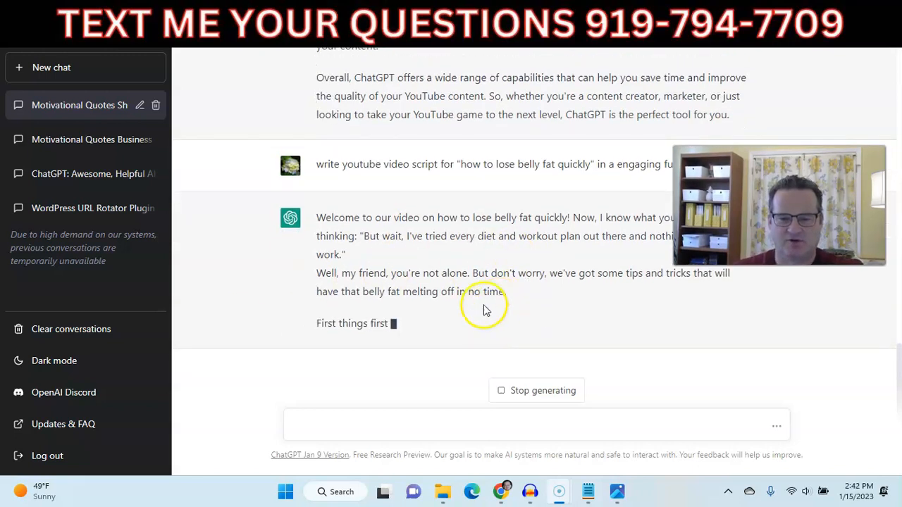
View the Pictory video creation homepage and return to the ChatGPT conversation
left_click(503, 21)
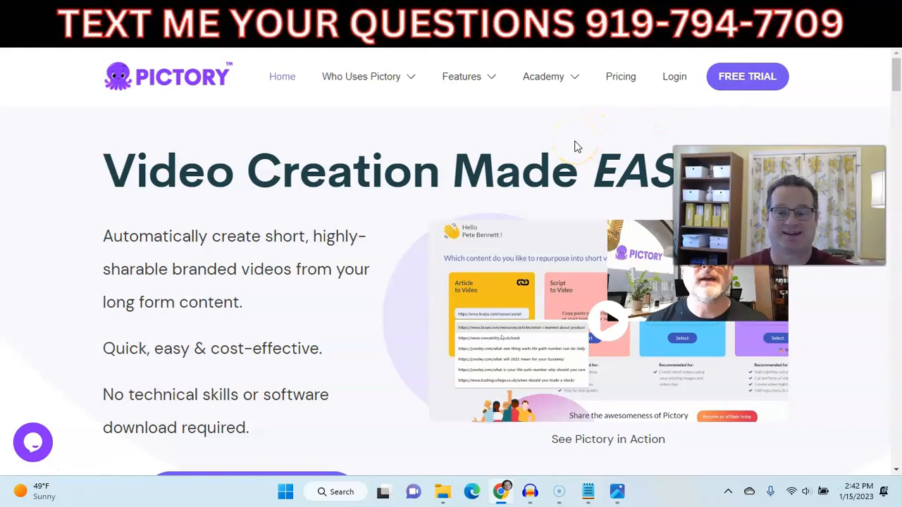
mouse_move(364, 83)
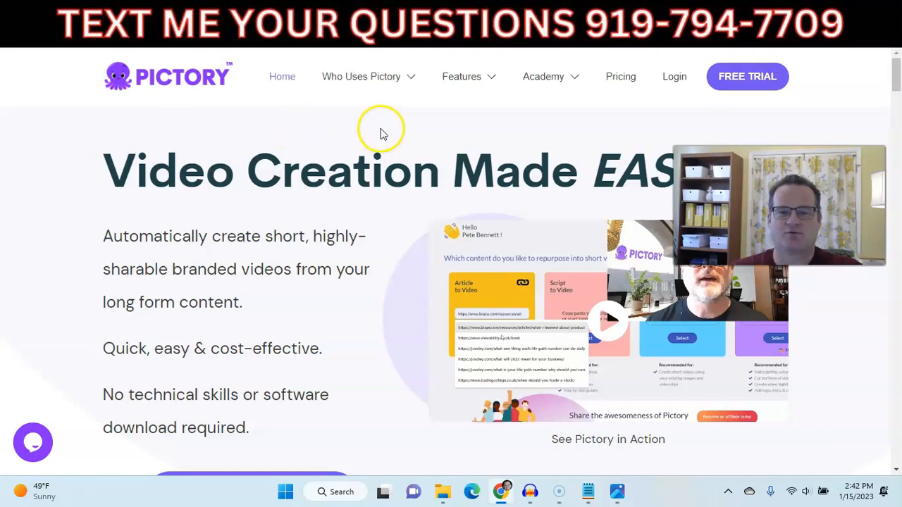
left_click(467, 15)
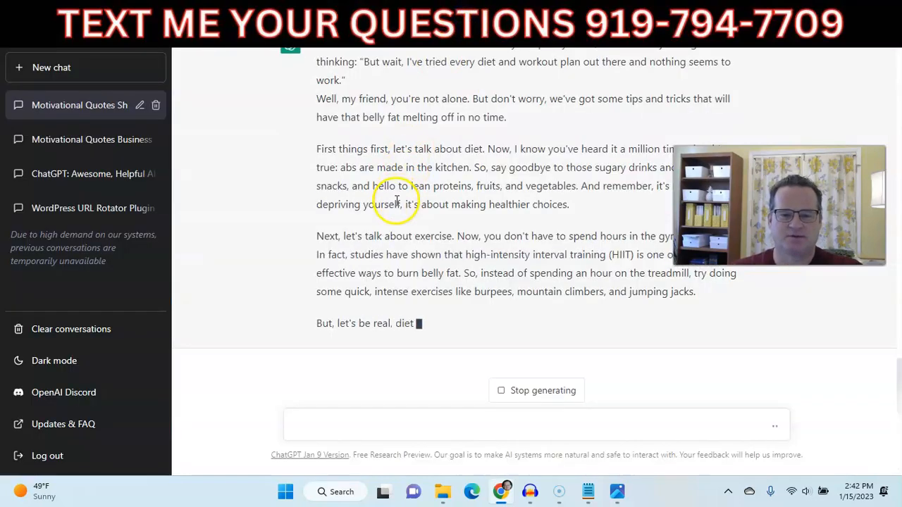
Read through the belly fat video script as it is generated and check the end of the conversation
scroll(303, 201, "up", 3)
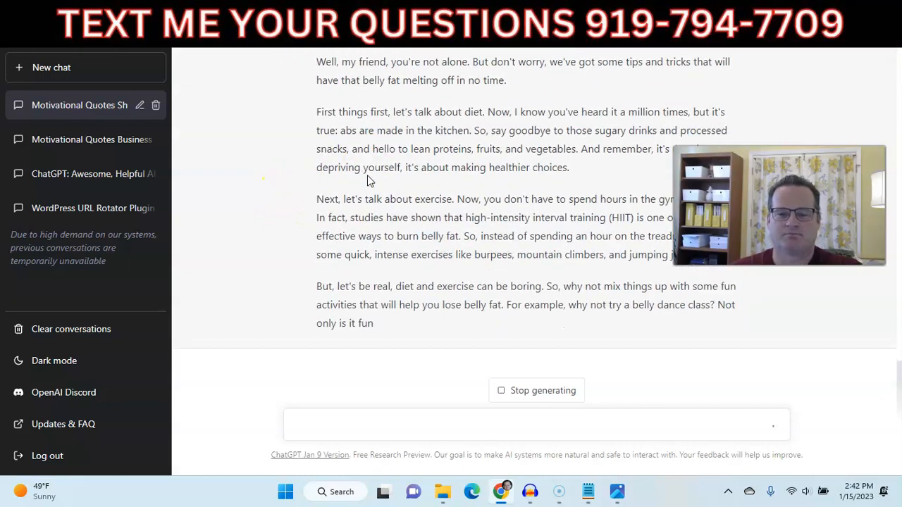
scroll(367, 181, "up", 3)
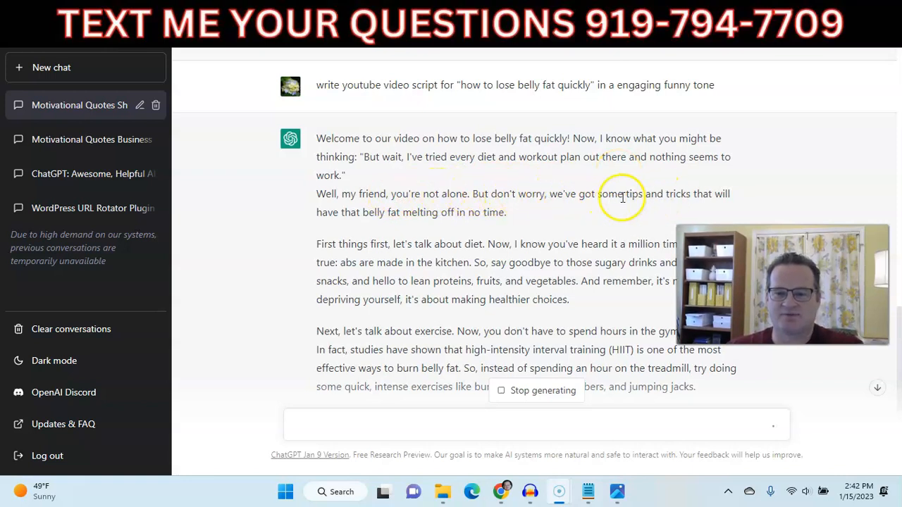
scroll(500, 191, "down", 1)
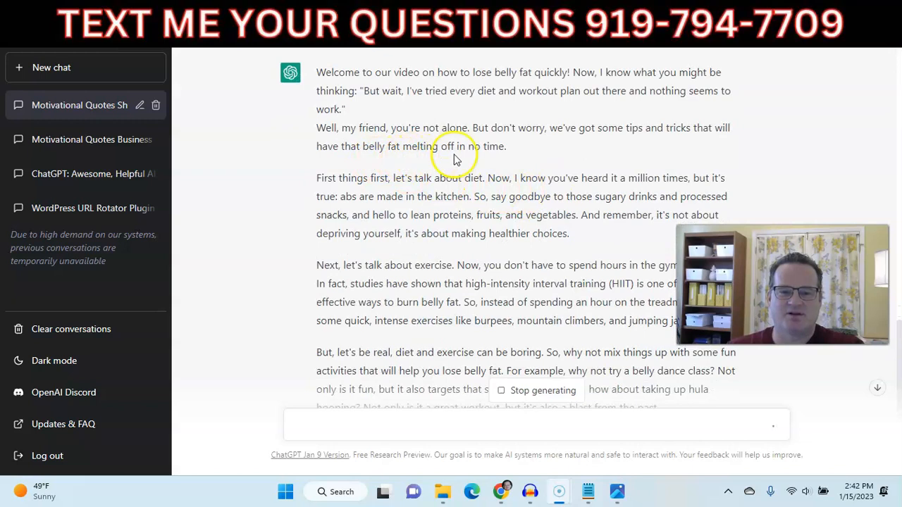
scroll(454, 155, "down", 1)
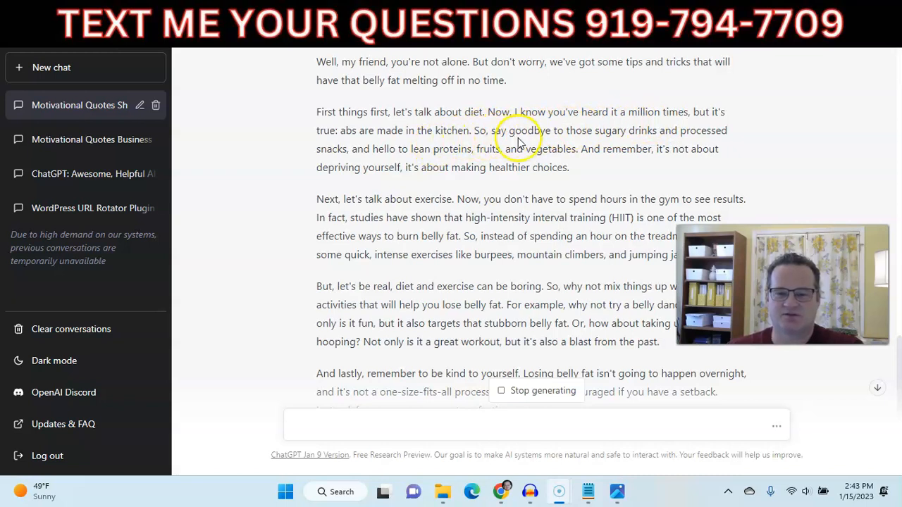
scroll(529, 143, "down", 3)
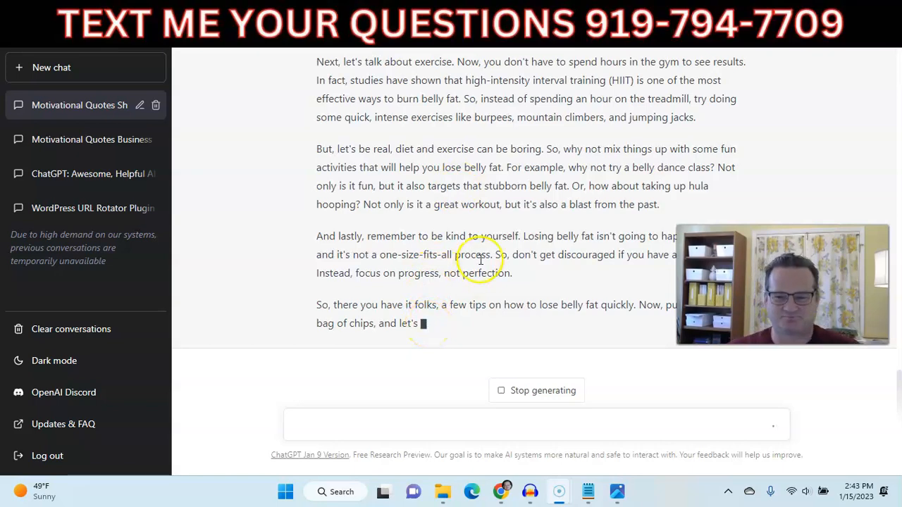
scroll(432, 245, "up", 4)
scroll(423, 248, "down", 4)
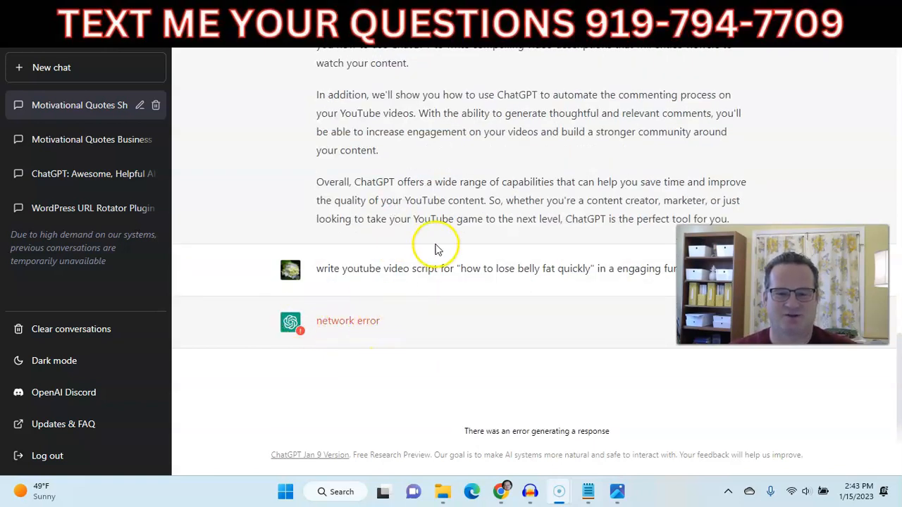
scroll(427, 232, "up", 7)
scroll(422, 229, "down", 6)
scroll(414, 240, "down", 1)
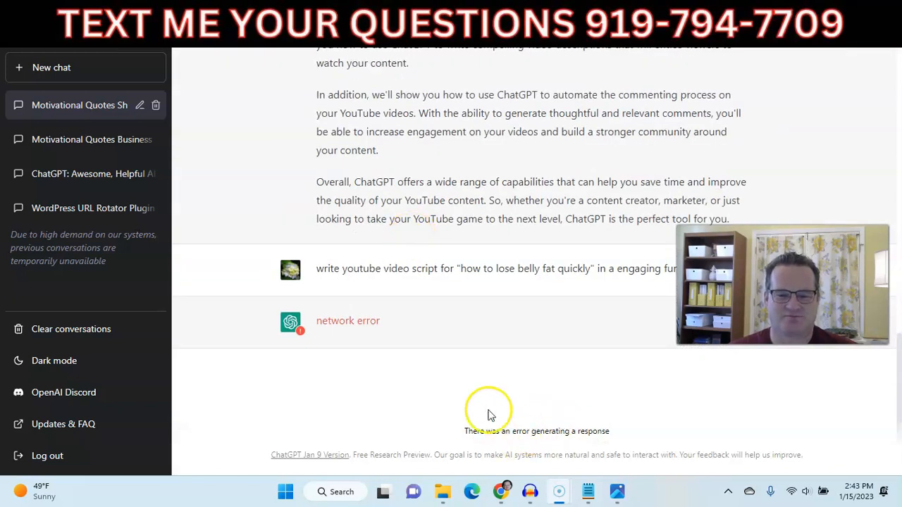
In a new chat, send the prompt "write a youtube video script for "how to lose belly fat quickly" in fun tone"
left_click(84, 67)
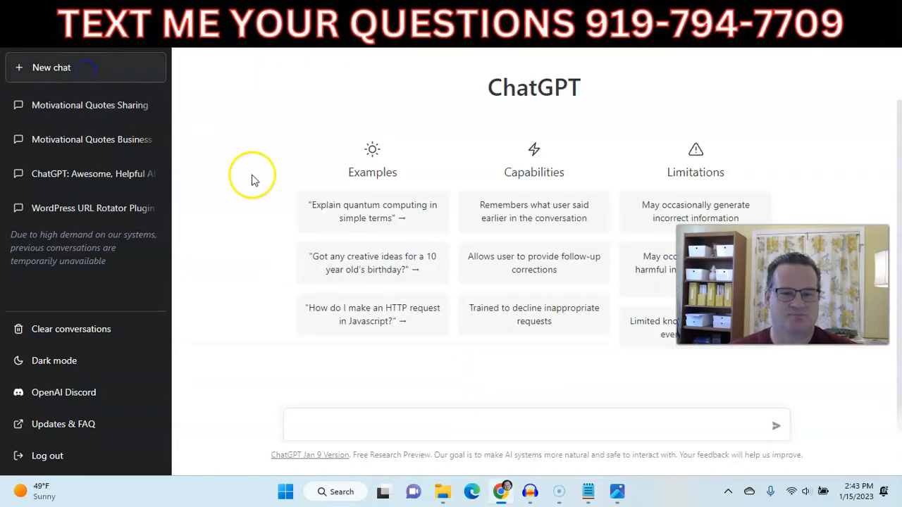
left_click(455, 425)
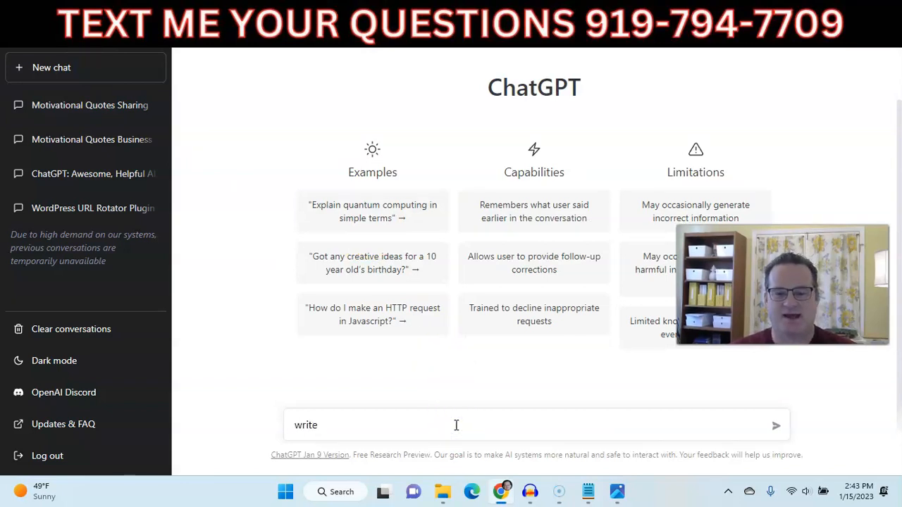
type("write a youtube ")
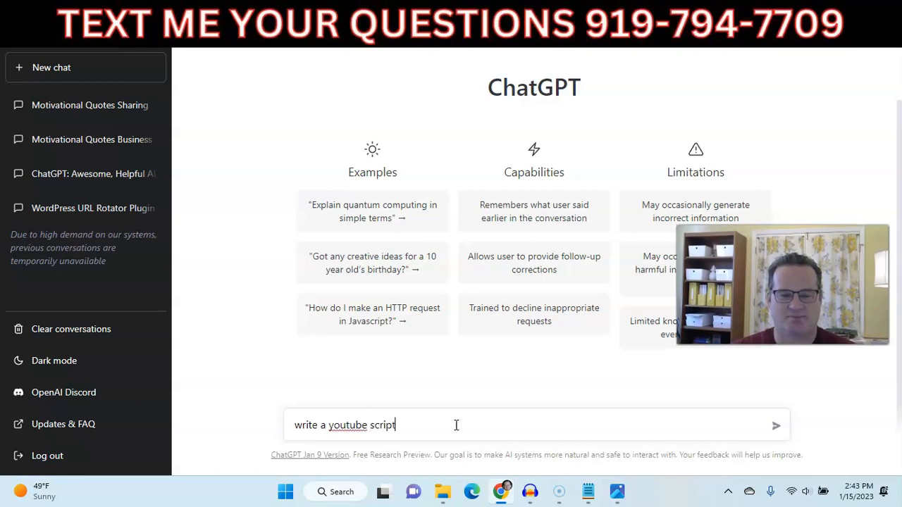
type("video scr")
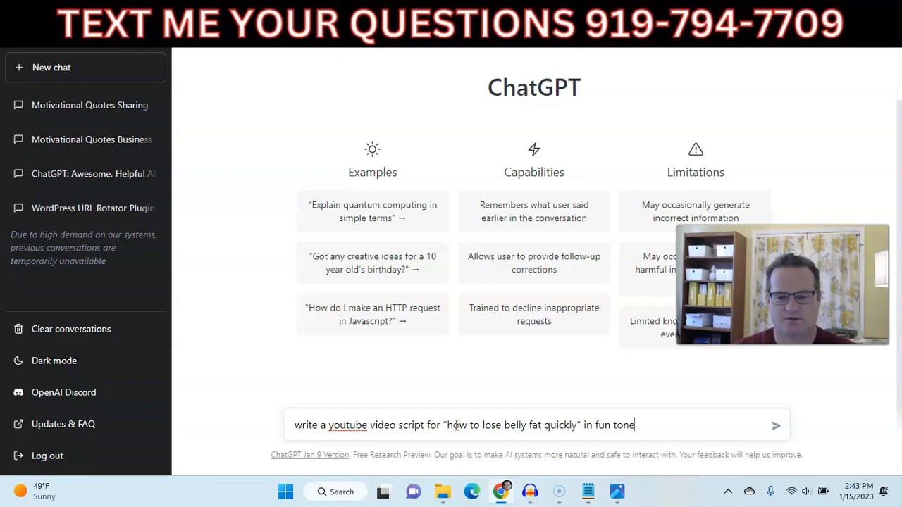
key("Return")
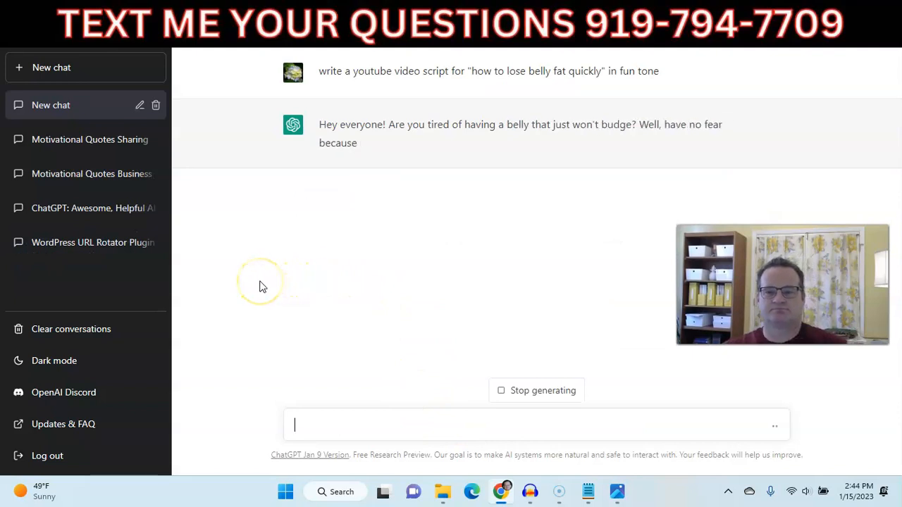
left_click(300, 264)
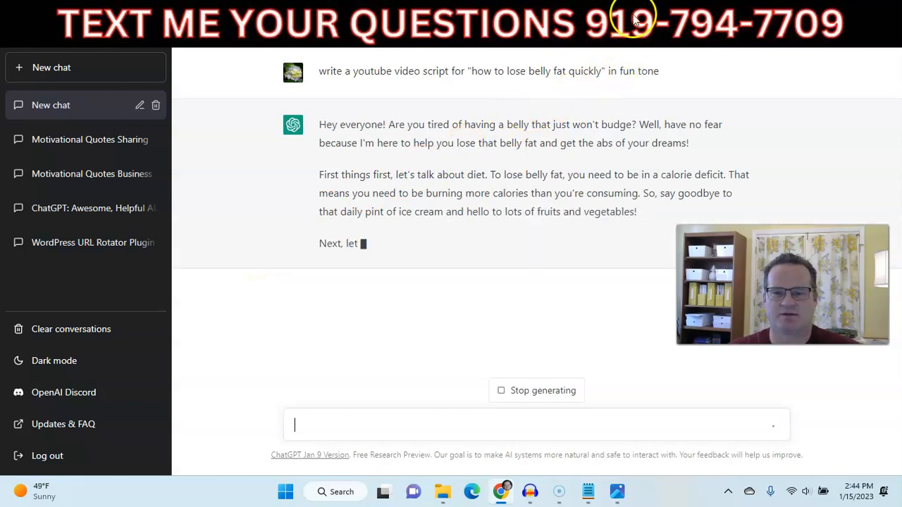
Switch to the BigProductStore homepage and look over its PLR product and membership offer
left_click(613, 24)
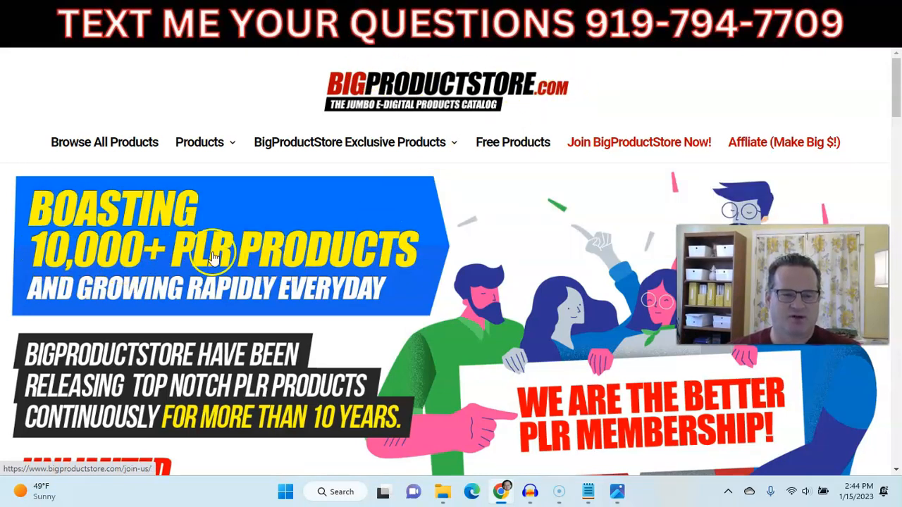
mouse_move(451, 155)
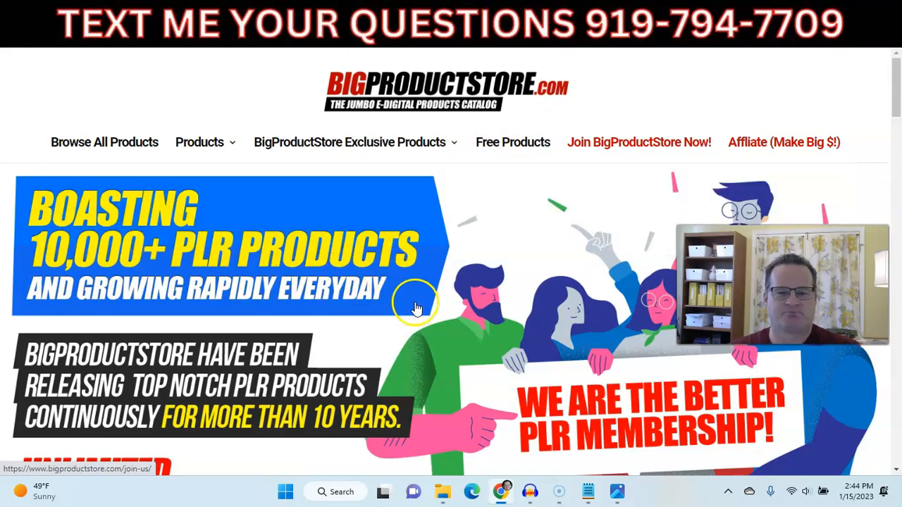
scroll(405, 318, "down", 2)
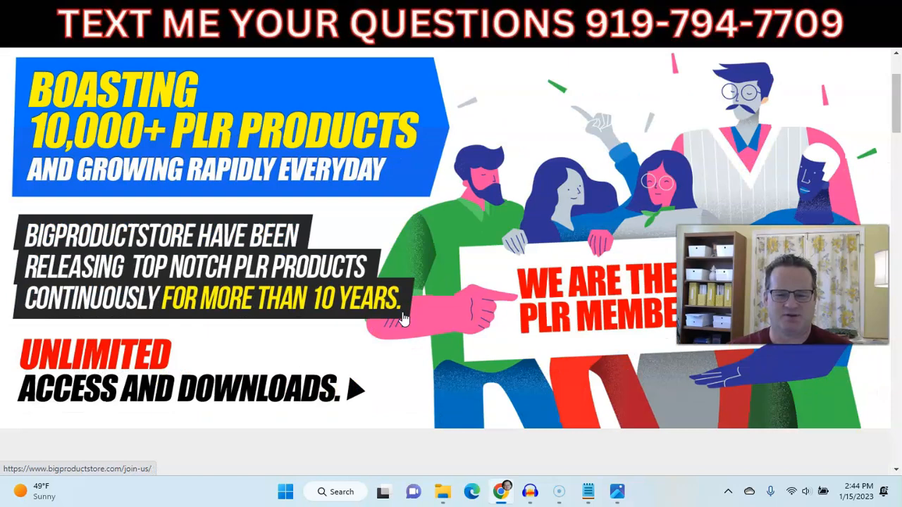
scroll(404, 317, "down", 2)
scroll(403, 319, "up", 4)
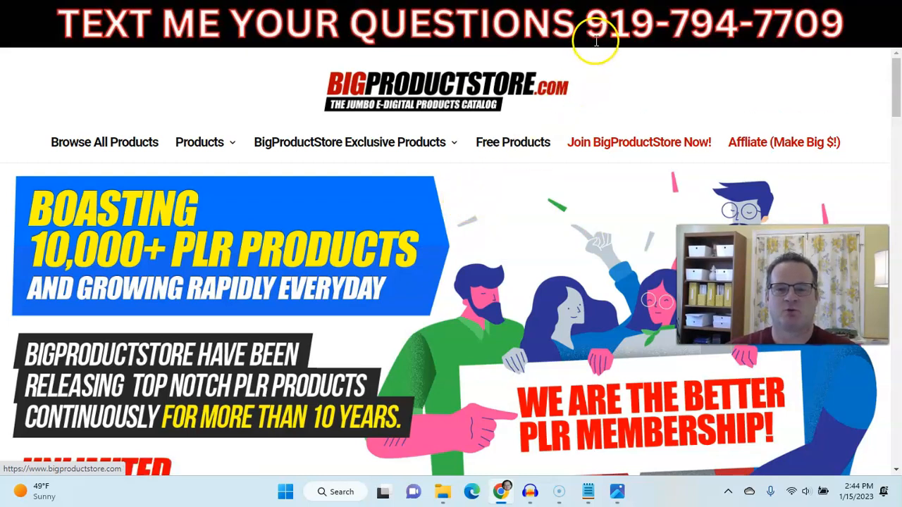
Look at the QuillBot paraphraser, return to the ChatGPT conversation and copy the whole generated belly fat script
left_click(602, 11)
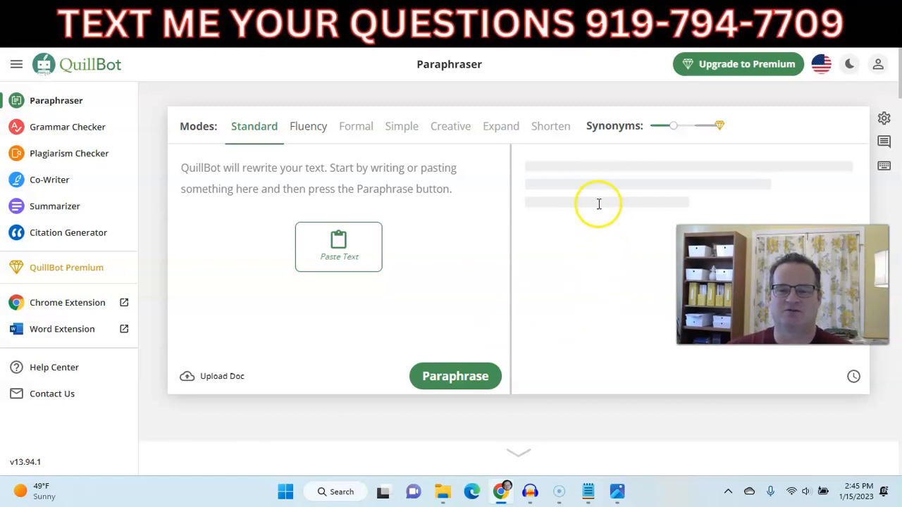
left_click(467, 21)
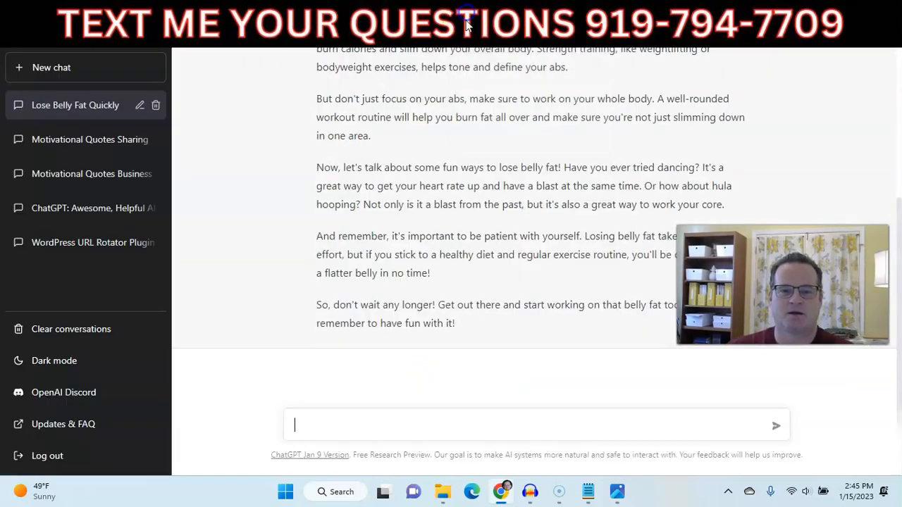
scroll(465, 317, "up", 5)
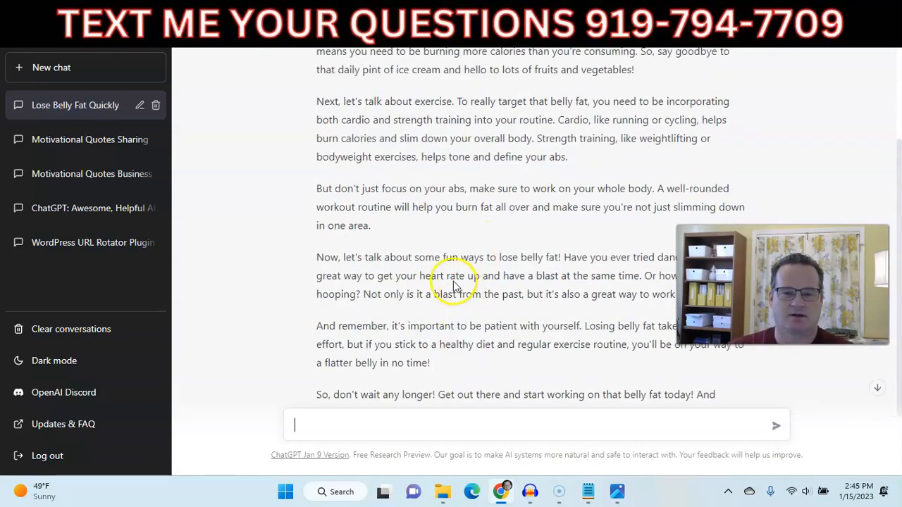
scroll(439, 244, "down", 5)
left_click_drag(457, 323, 319, 128)
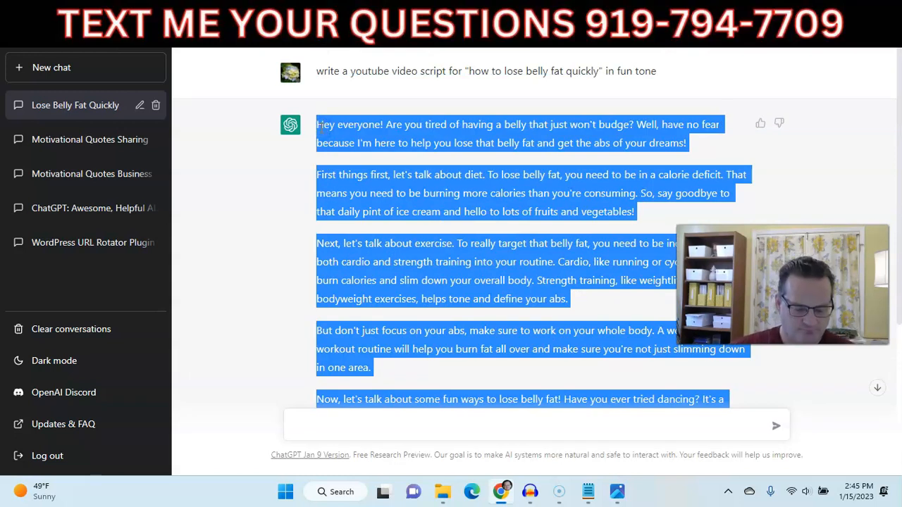
Switch to Pictory, start a Script to Video project with the copied script and name the video Alpilean
left_click(531, 21)
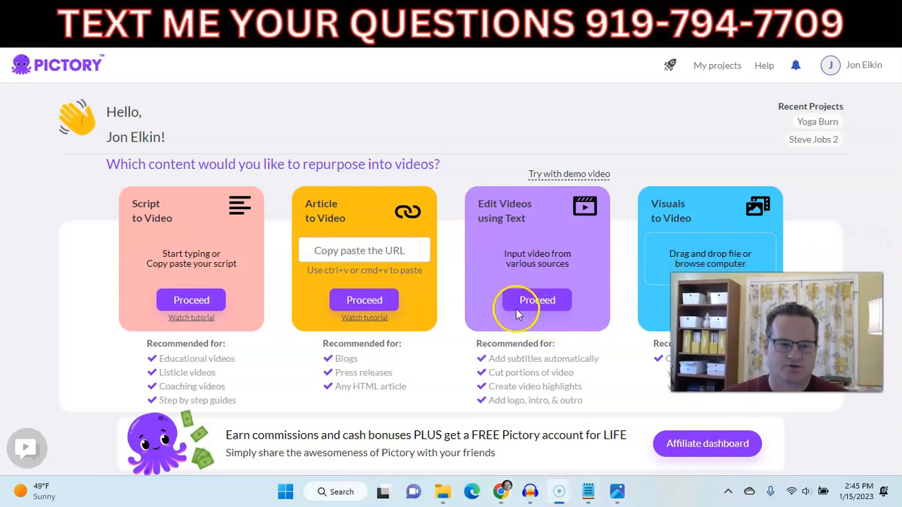
left_click(185, 301)
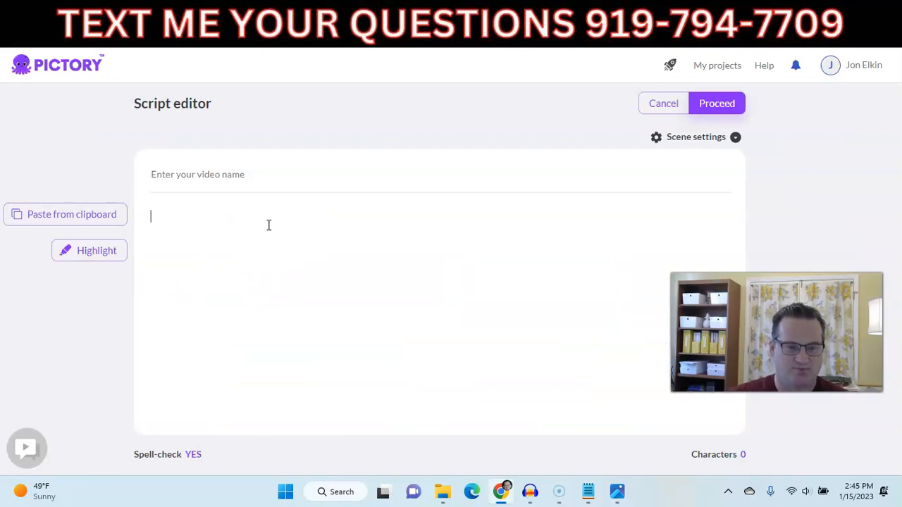
key("ctrl+v")
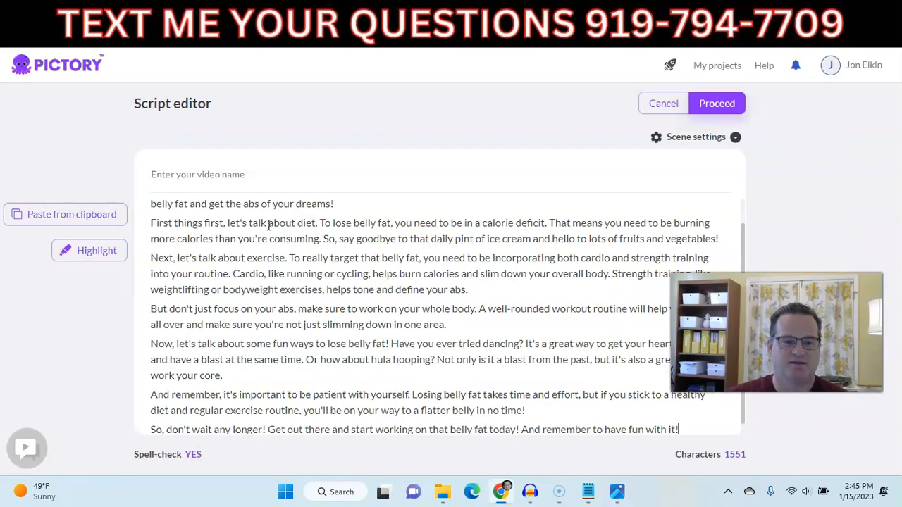
left_click(273, 181)
type("Alpilean")
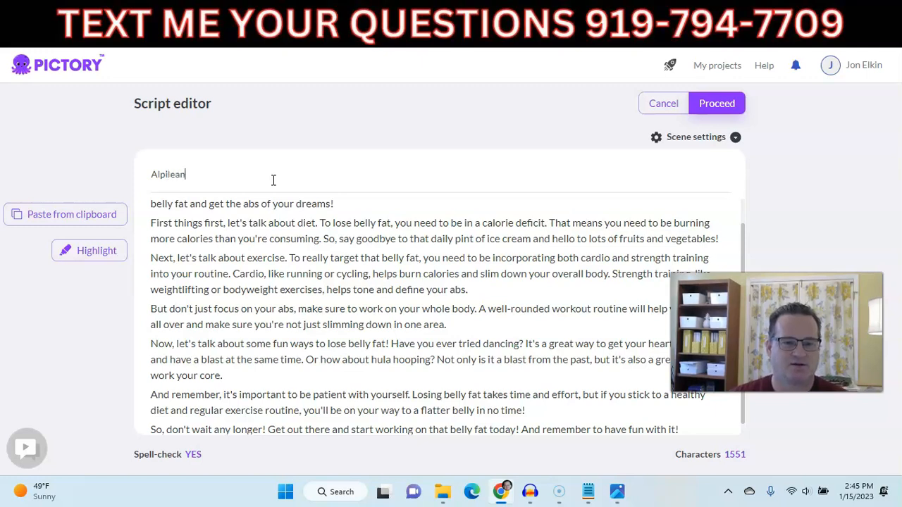
Read through the script's separated lines in the script editor, from the opening greeting to the closing HINT line
scroll(303, 345, "up", 2)
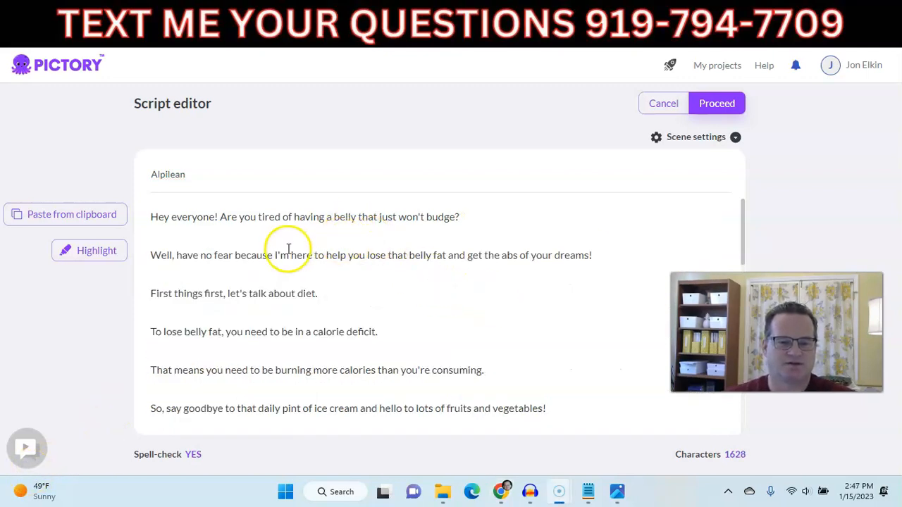
scroll(275, 250, "down", 2)
scroll(282, 265, "down", 2)
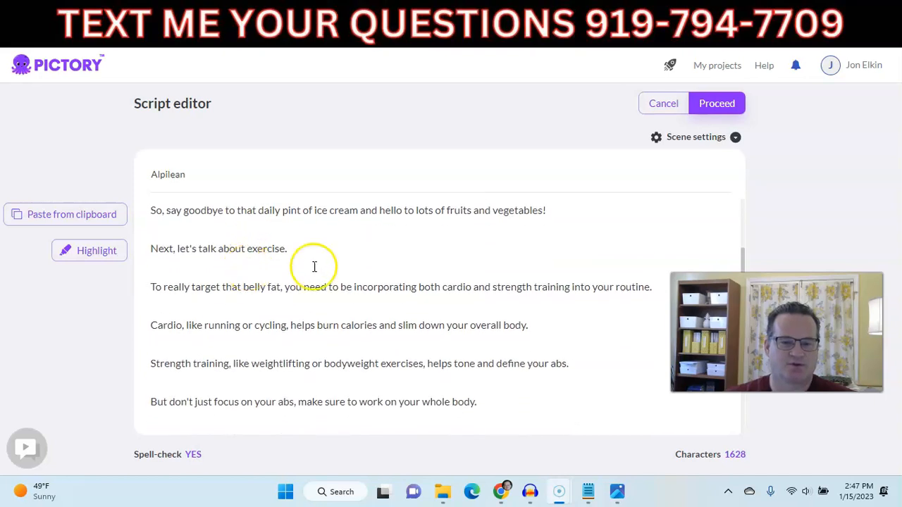
scroll(310, 254, "down", 2)
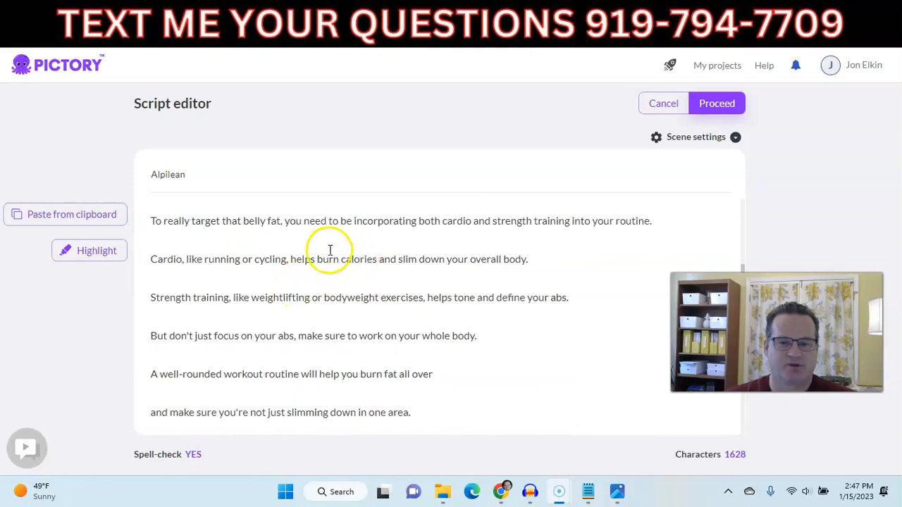
scroll(364, 279, "down", 1)
scroll(352, 275, "down", 6)
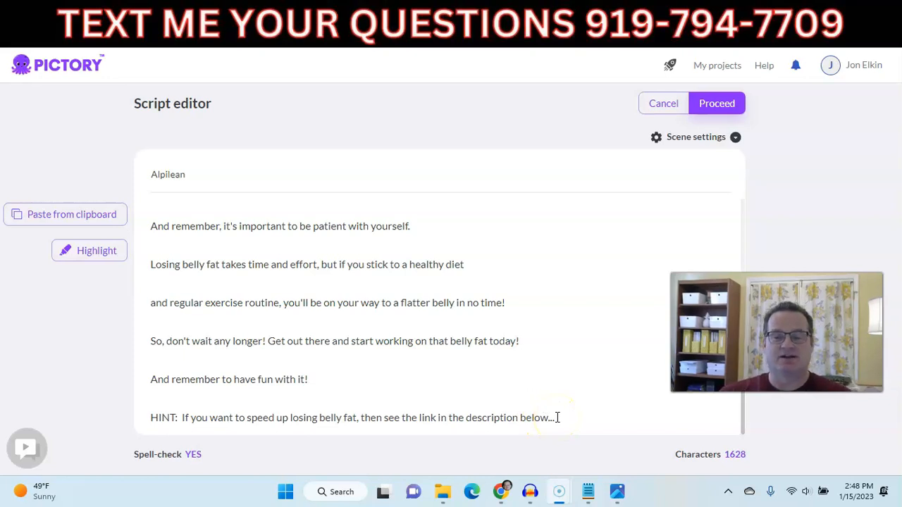
scroll(496, 328, "up", 5)
scroll(496, 327, "up", 3)
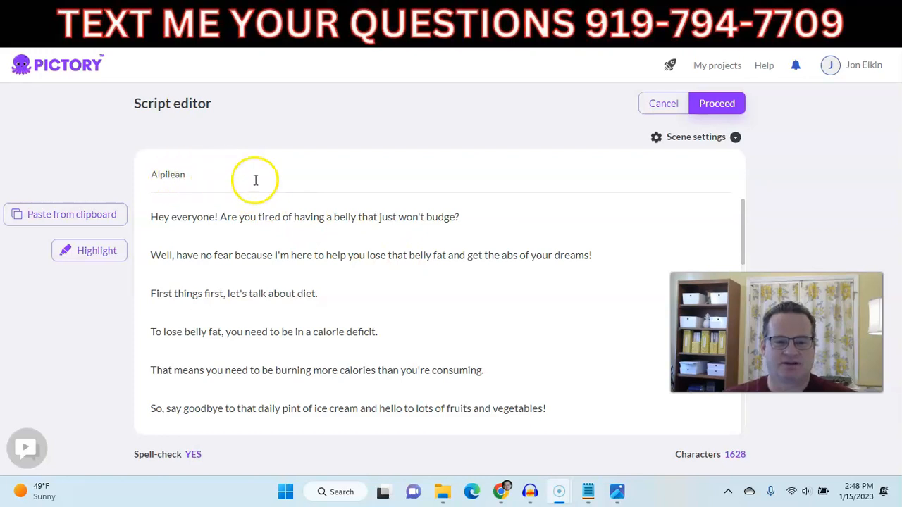
Set new scenes to be created on line breaks and proceed to the template choice
left_click(659, 138)
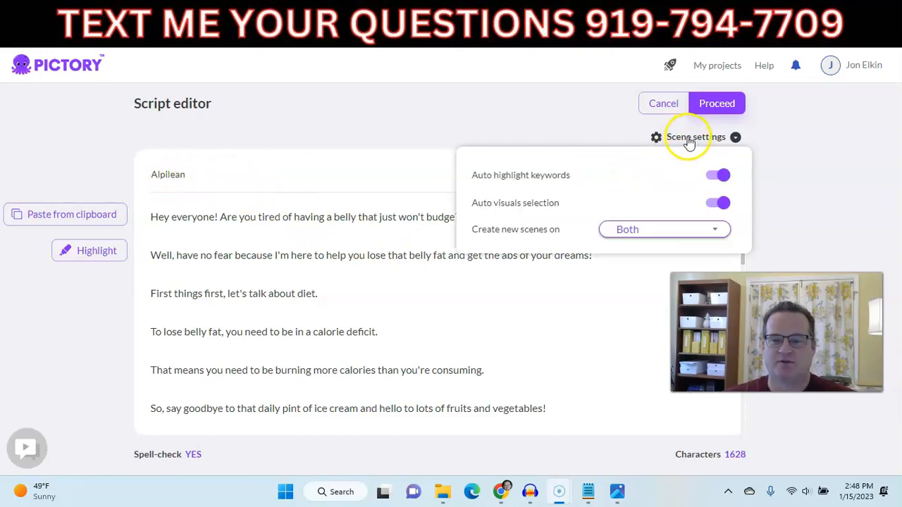
left_click(631, 234)
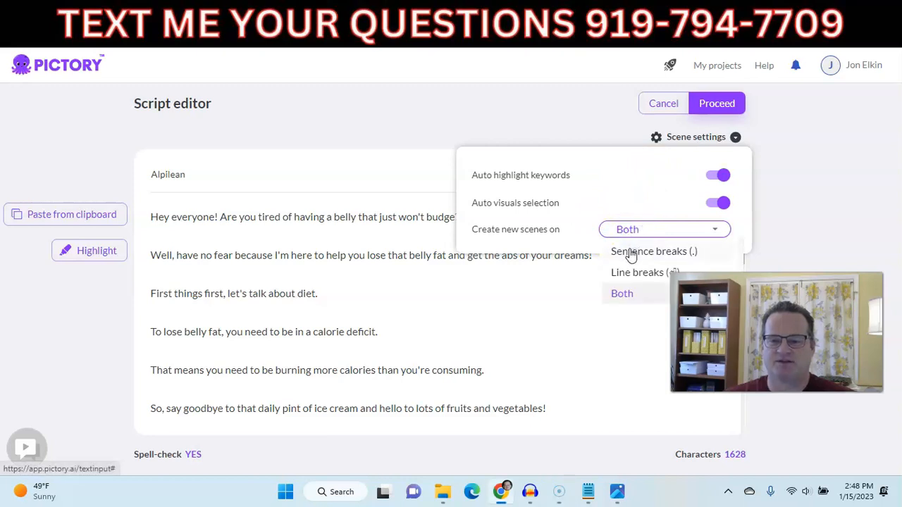
left_click(630, 273)
left_click(333, 308)
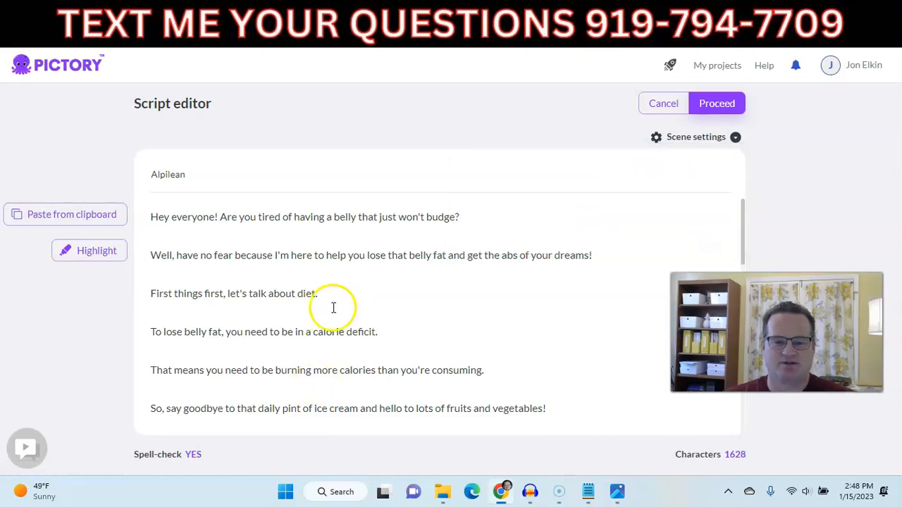
left_click(716, 117)
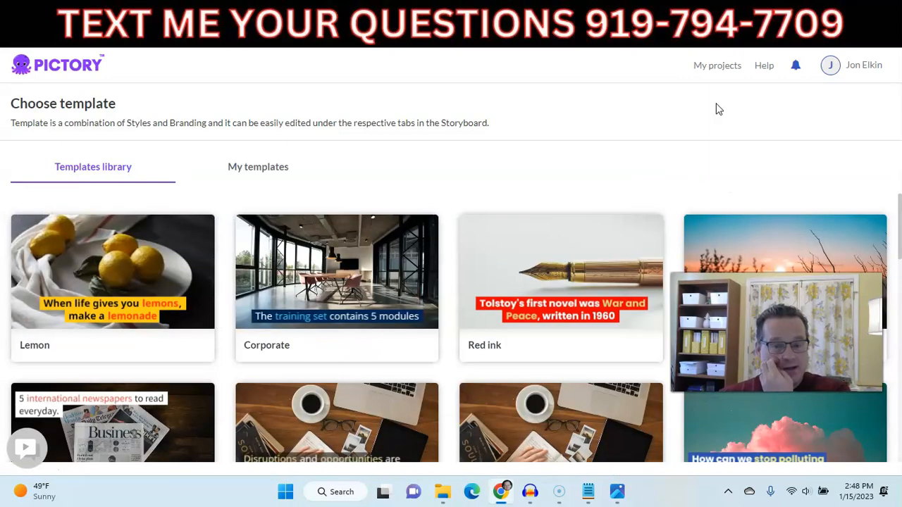
Browse the templates library and choose the Lemon template with a 16:9 aspect ratio for the storyboard
scroll(282, 310, "down", 3)
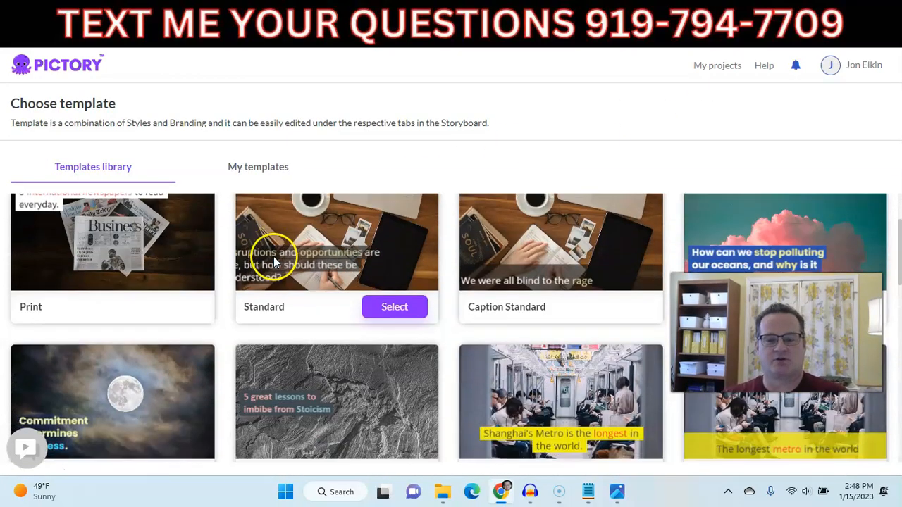
scroll(271, 268, "down", 9)
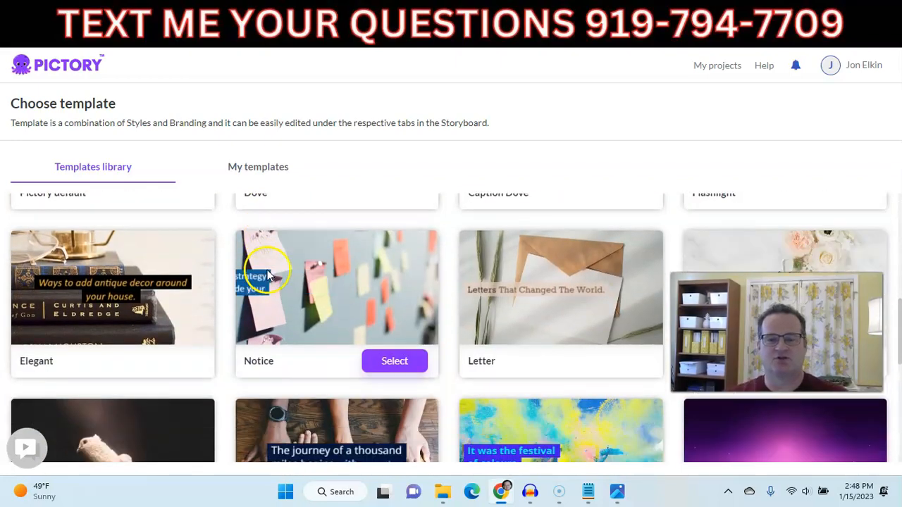
scroll(268, 274, "down", 12)
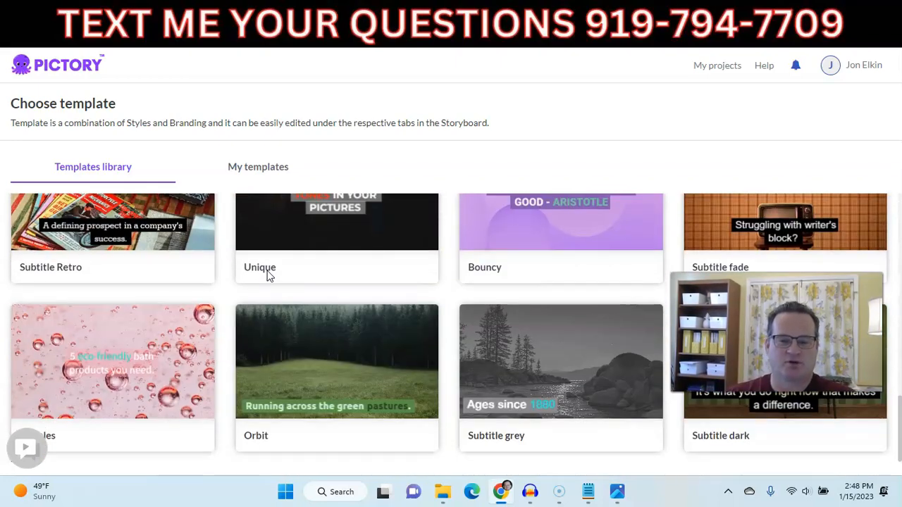
scroll(293, 299, "up", 15)
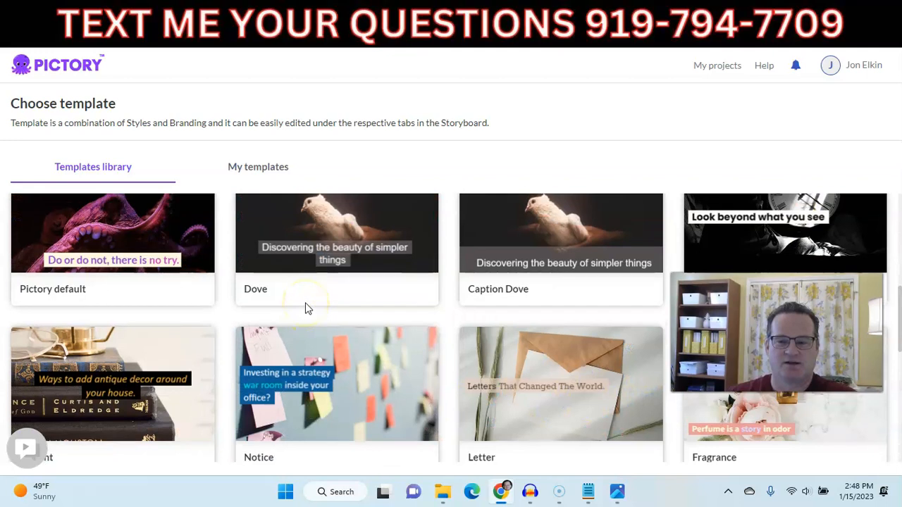
scroll(306, 303, "up", 3)
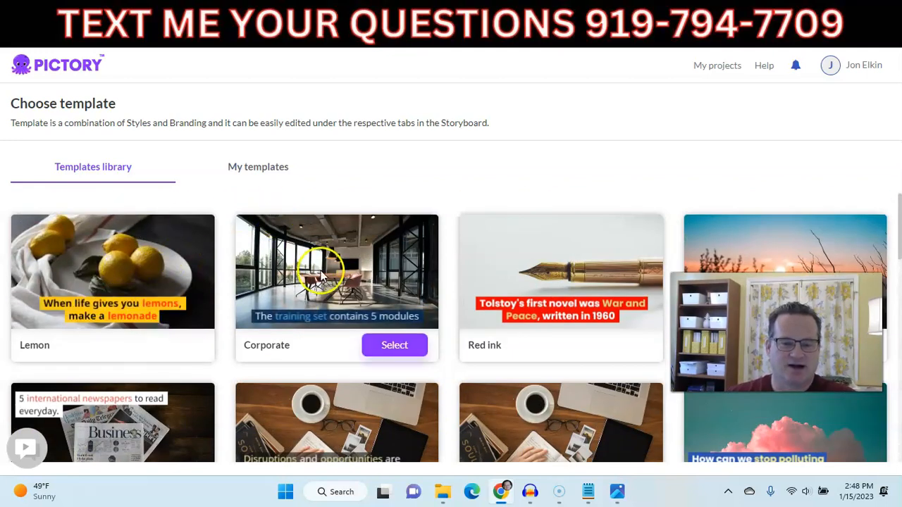
mouse_move(156, 287)
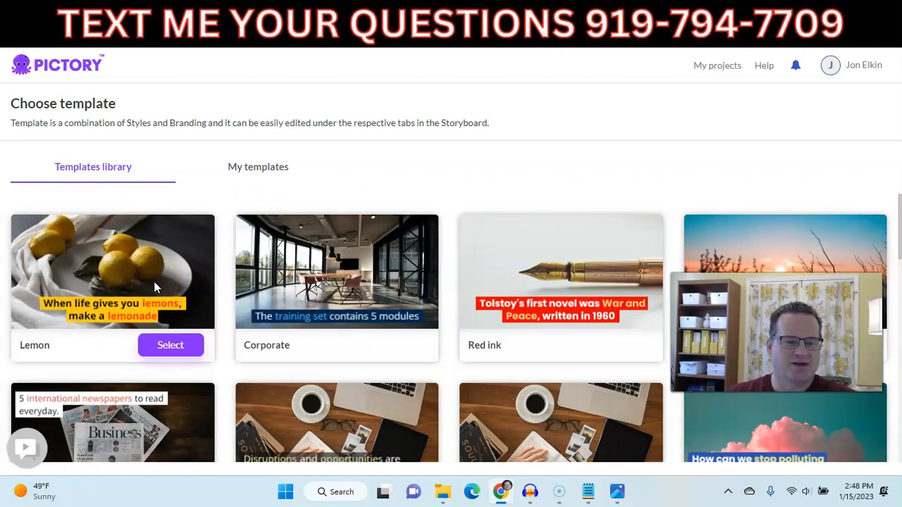
left_click(328, 280)
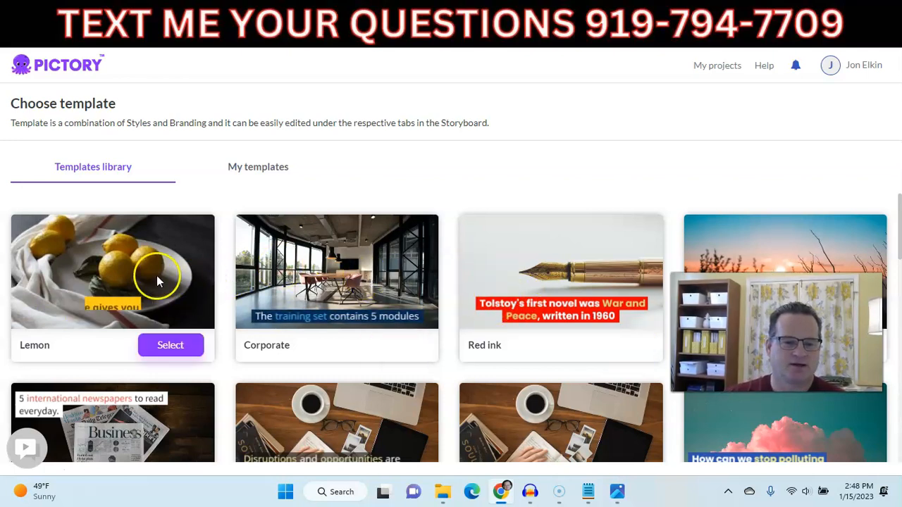
left_click(159, 347)
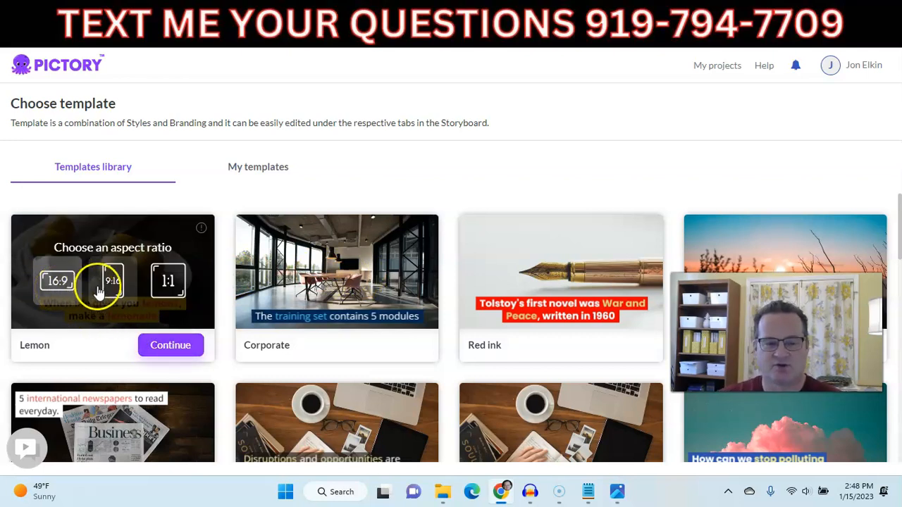
left_click(141, 358)
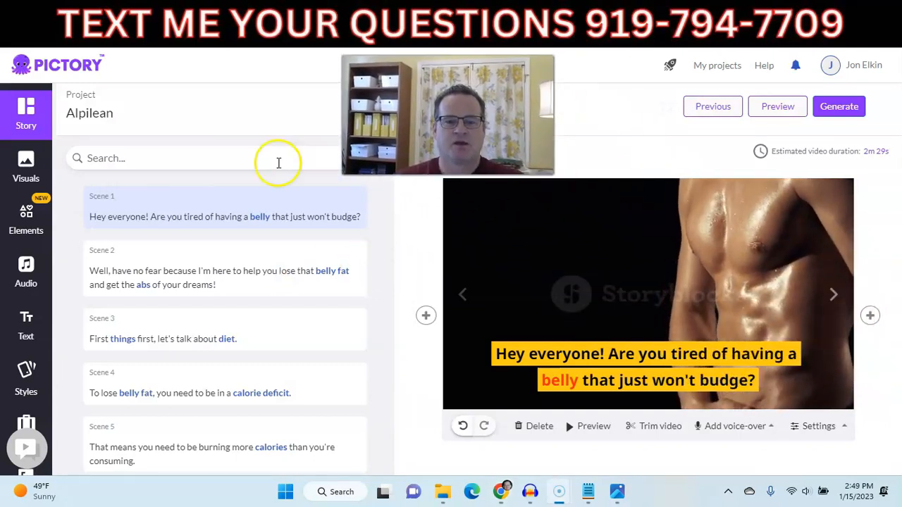
Look over the Alpilean storyboard's scenes and timeline and the editor sections from Story and Audio to Branding and Format
left_click(27, 124)
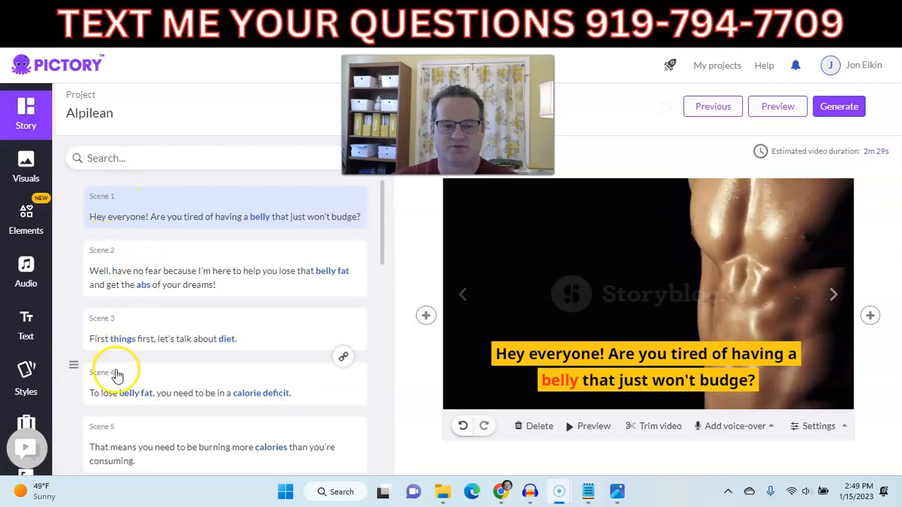
scroll(694, 320, "down", 1)
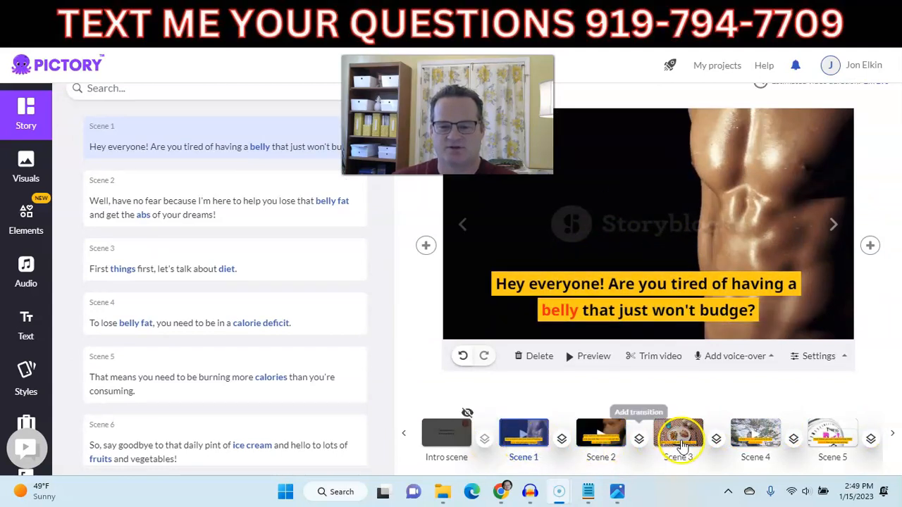
scroll(225, 270, "up", 1)
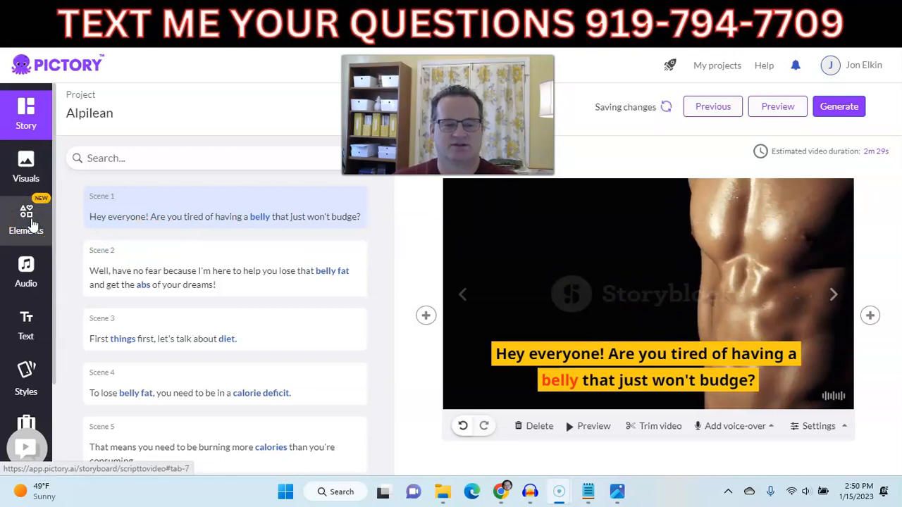
left_click(26, 272)
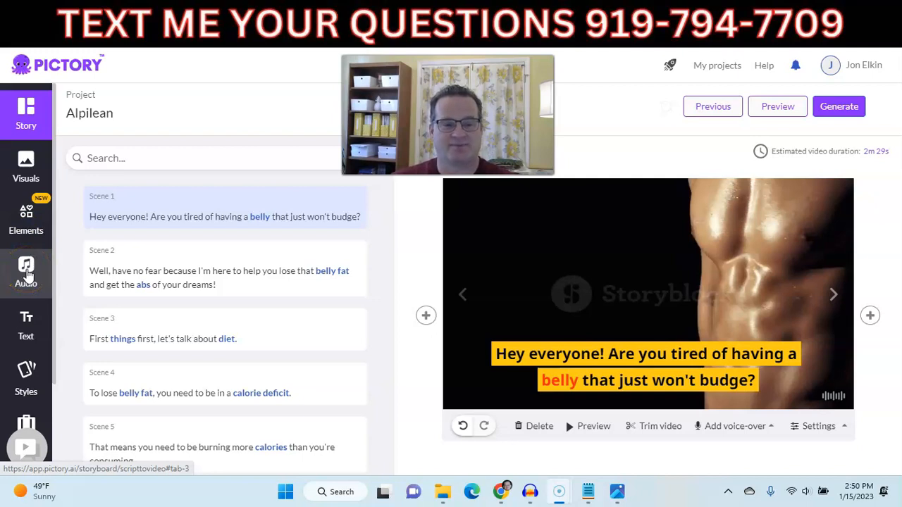
left_click(23, 326)
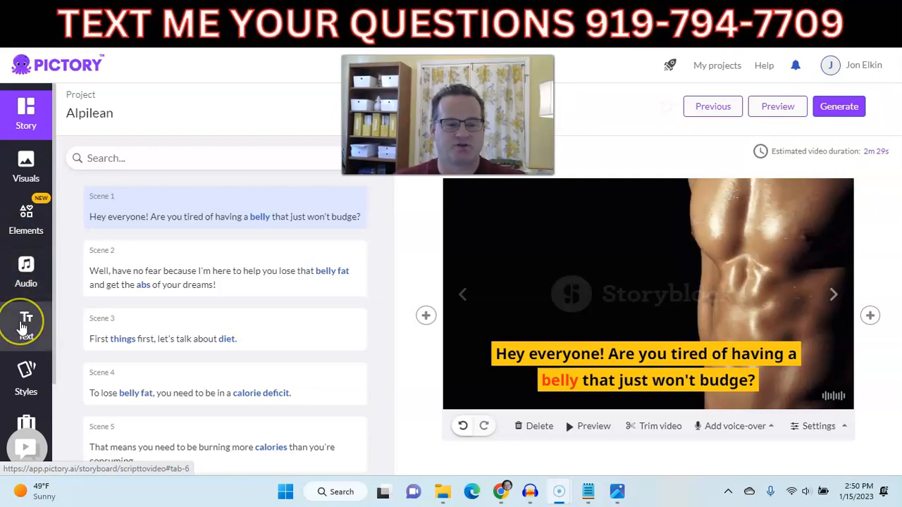
scroll(23, 326, "down", 1)
left_click(22, 317)
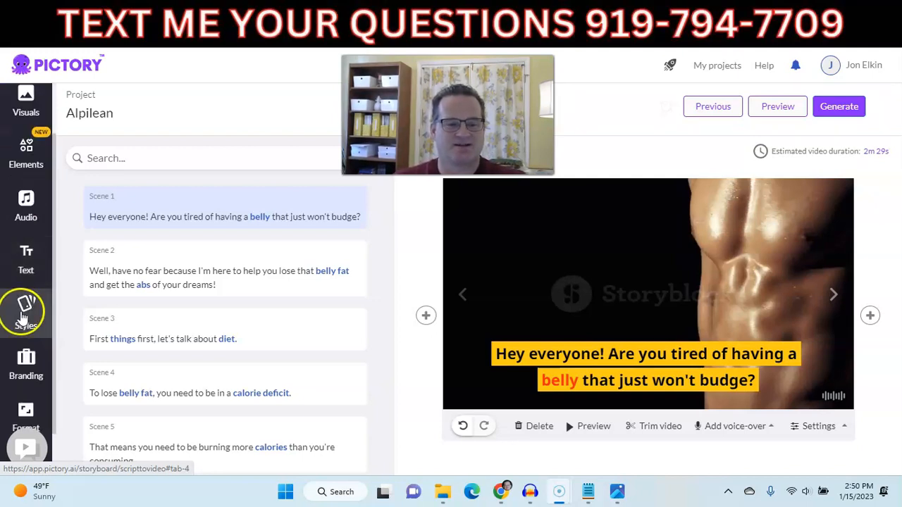
scroll(23, 317, "down", 1)
left_click(28, 310)
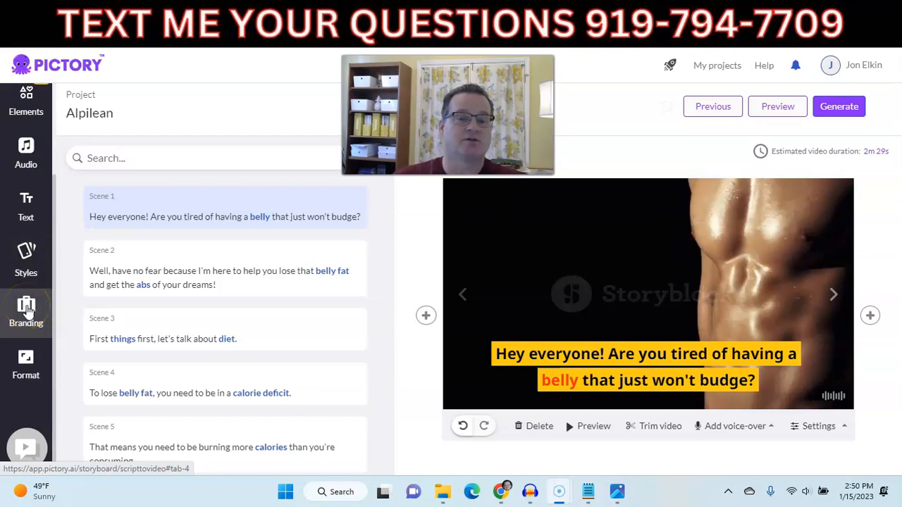
left_click(23, 363)
scroll(23, 363, "up", 2)
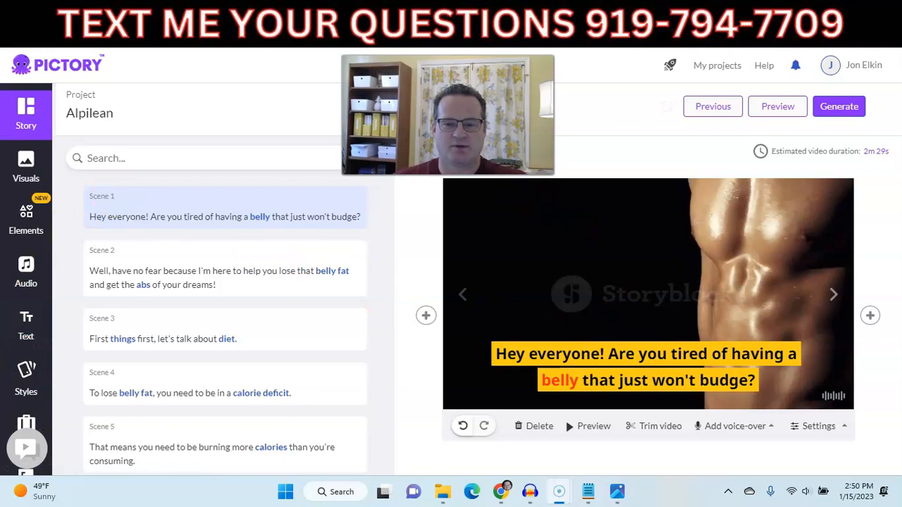
Set the scene 1 caption's font to Poppins Bold and its size to 32
left_click(646, 371)
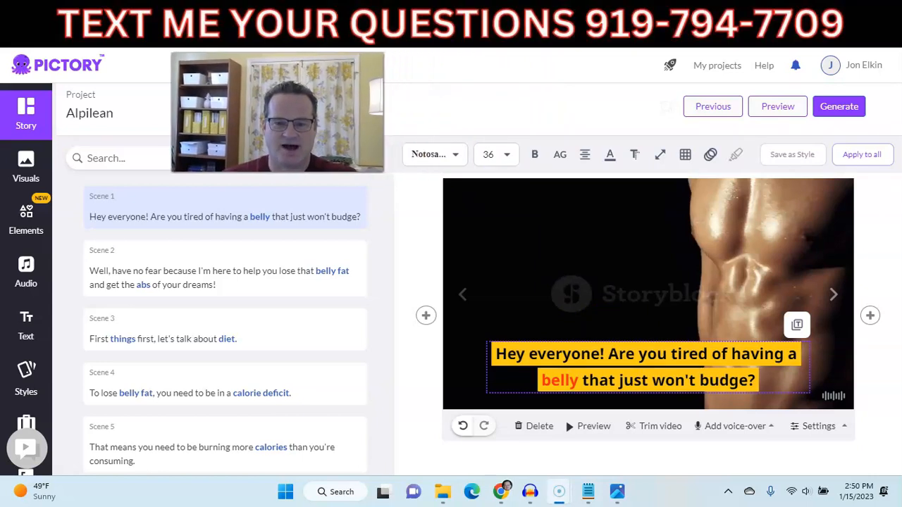
left_click(436, 156)
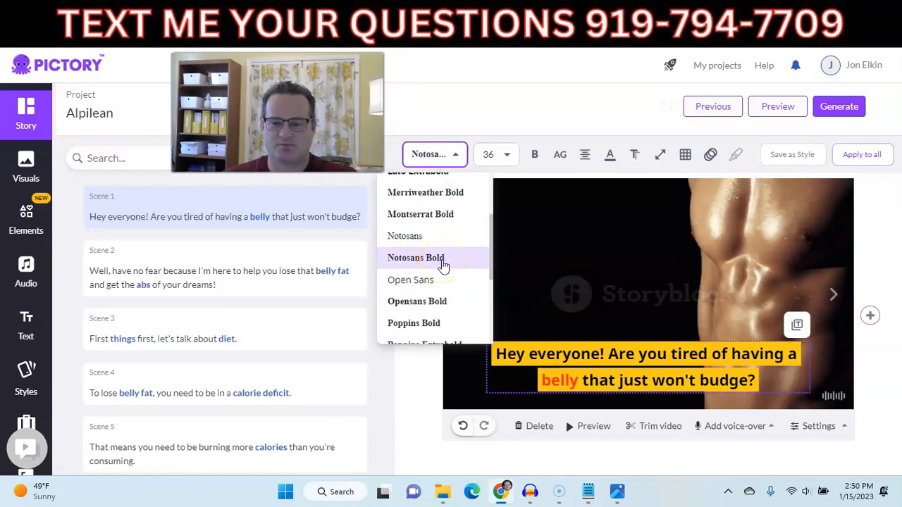
scroll(443, 266, "down", 2)
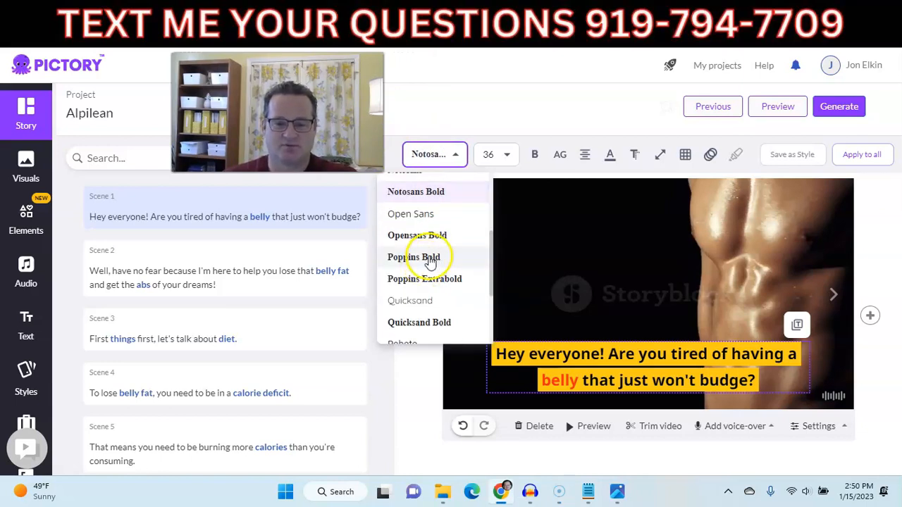
left_click(431, 258)
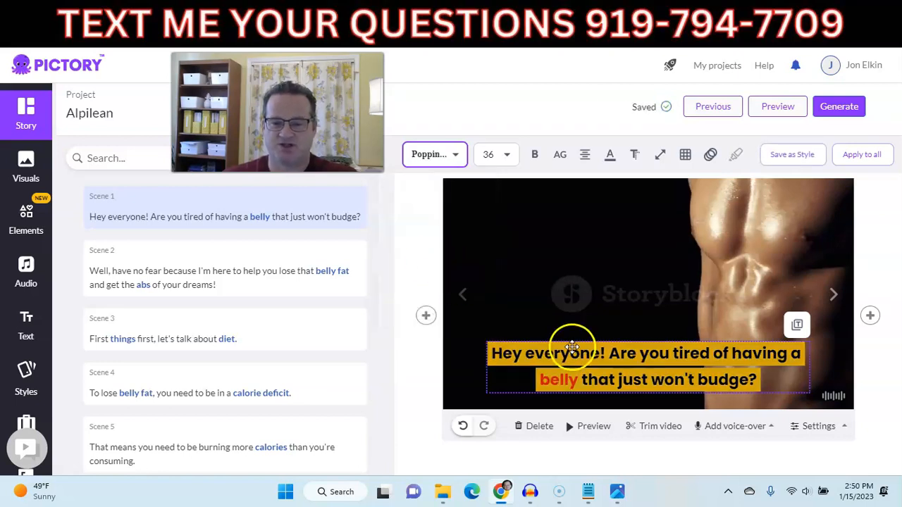
left_click(493, 155)
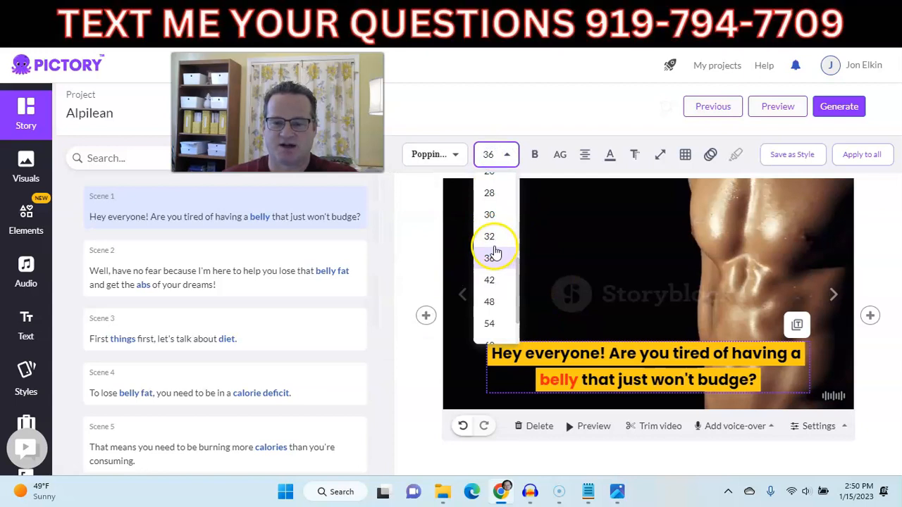
left_click(493, 240)
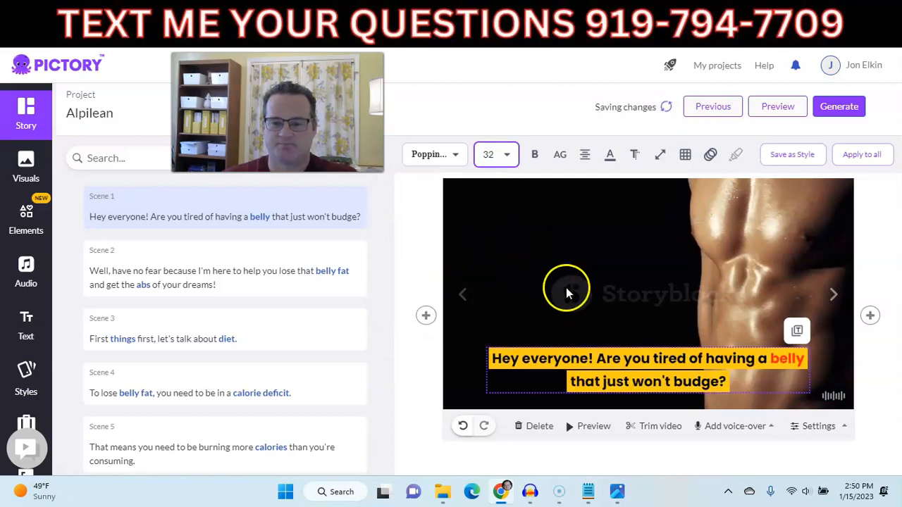
Review the caption's case, colour and shadow options and apply the caption formatting to all scenes
mouse_move(537, 163)
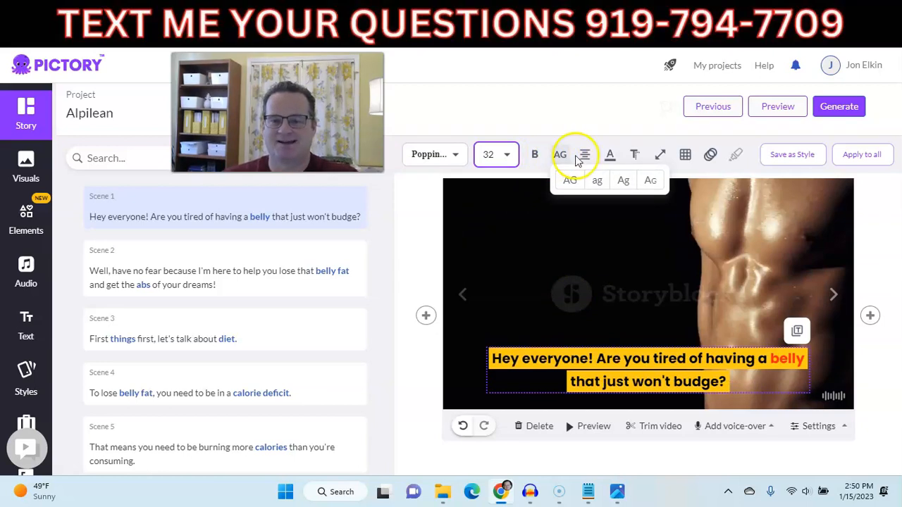
left_click(609, 159)
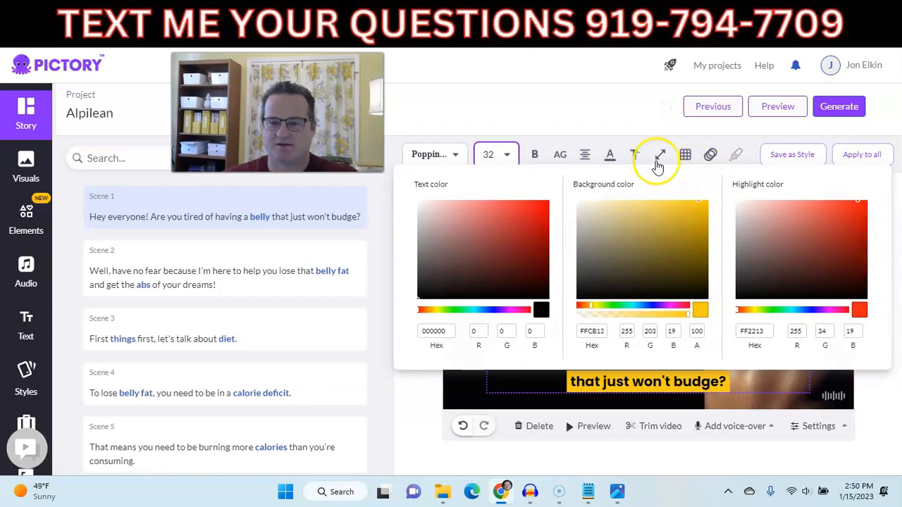
mouse_move(632, 157)
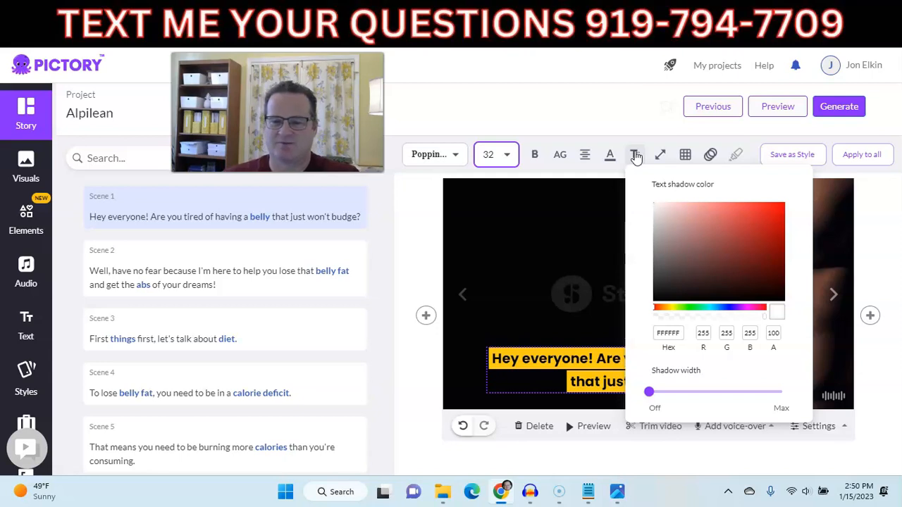
left_click(861, 157)
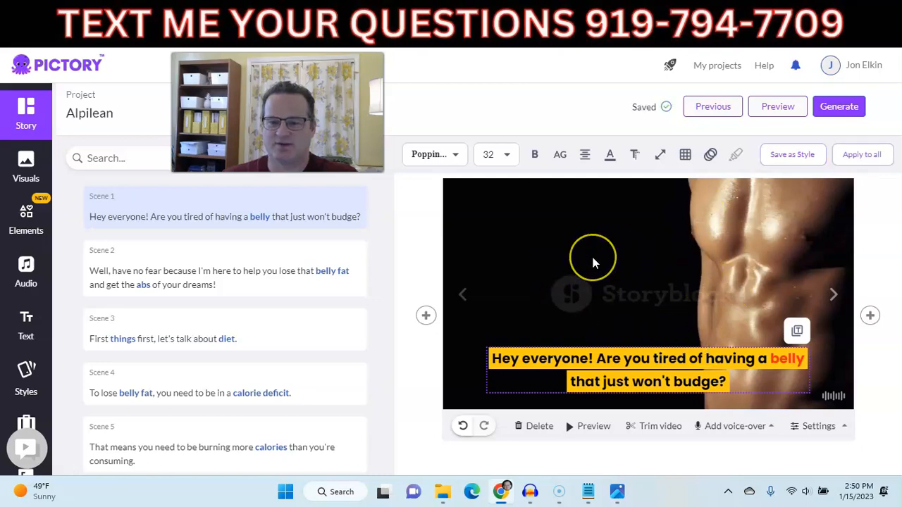
left_click(160, 274)
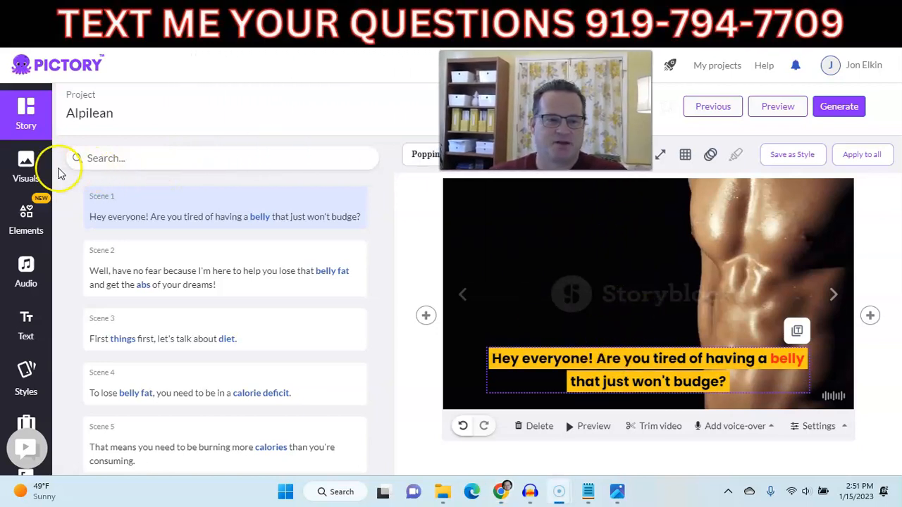
Browse the suggested belly visuals for scene 1 and search the library for "fat belly"
left_click(32, 173)
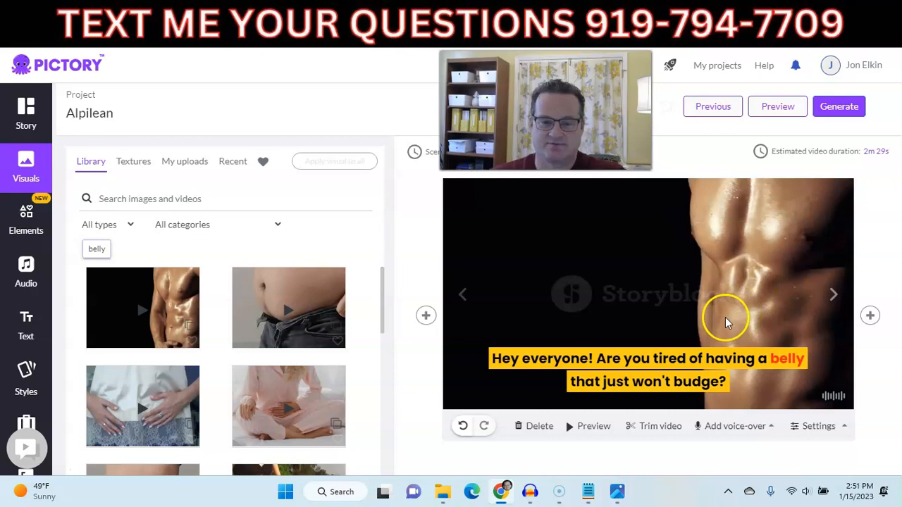
mouse_move(248, 300)
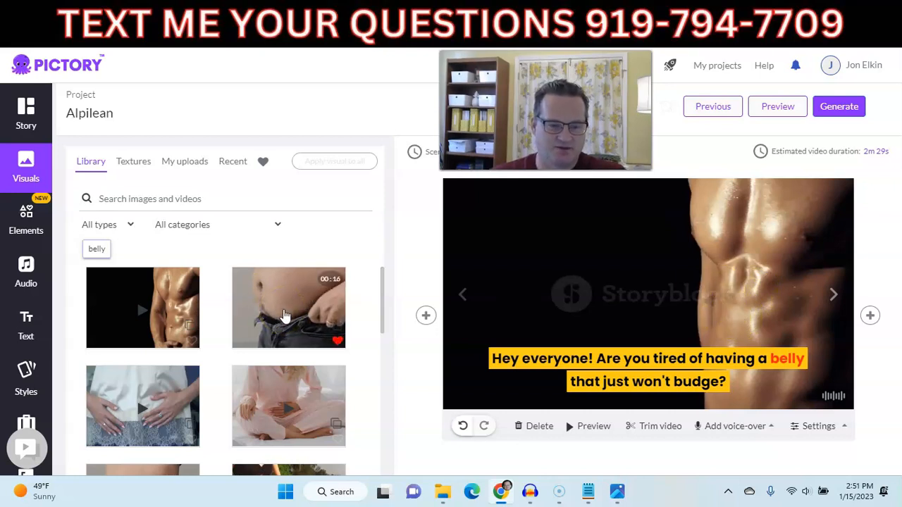
scroll(296, 339, "down", 1)
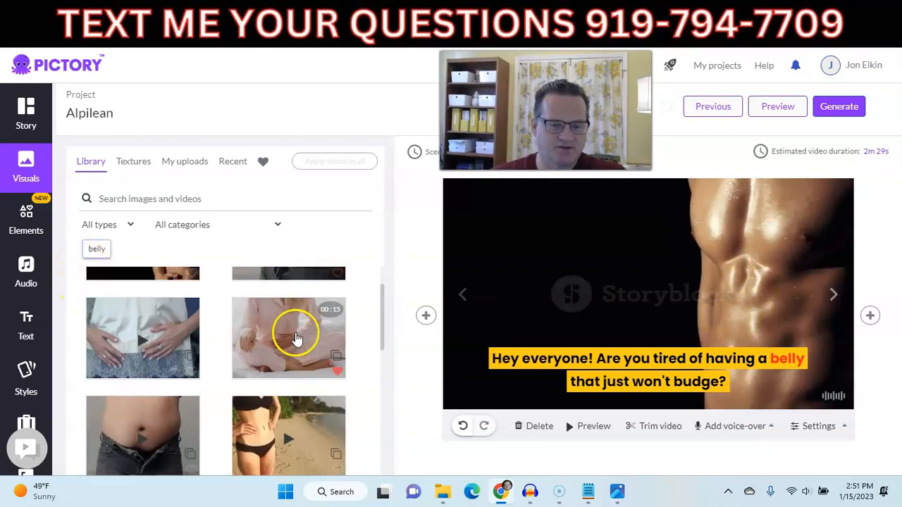
scroll(296, 339, "down", 5)
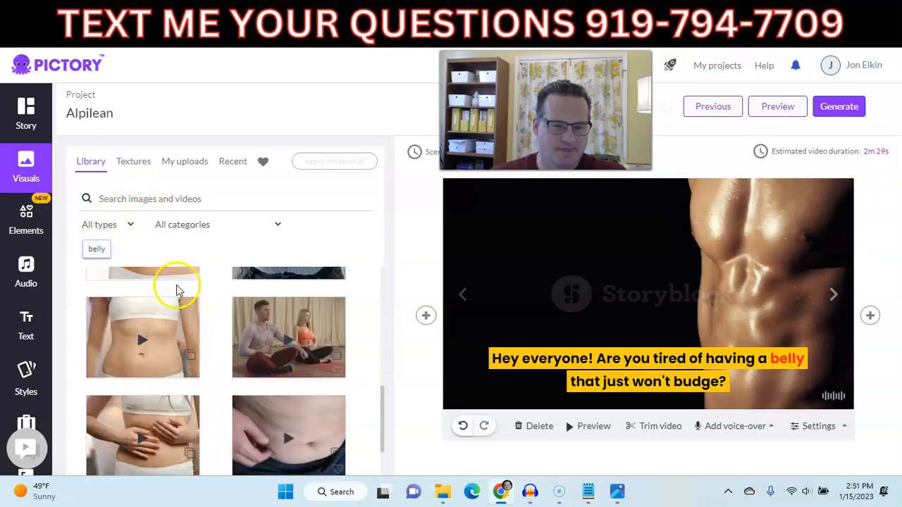
scroll(169, 310, "down", 1)
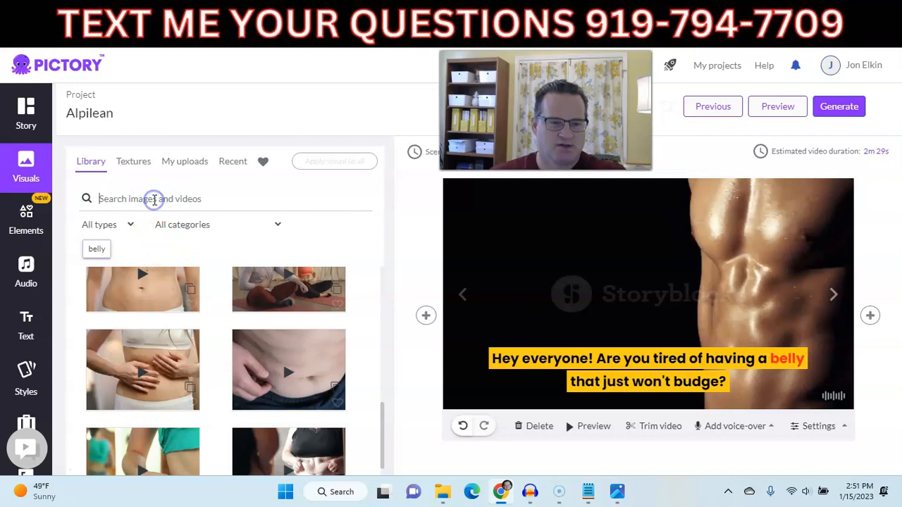
type("elly")
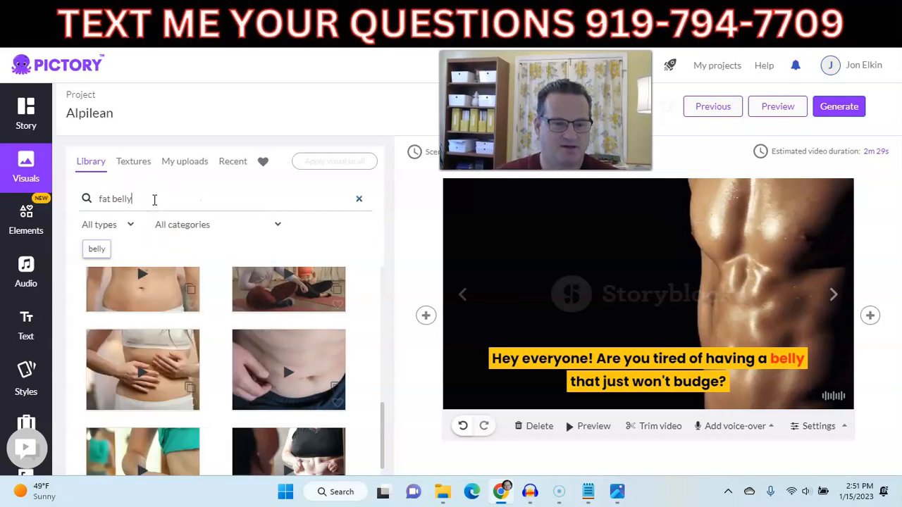
key("Return")
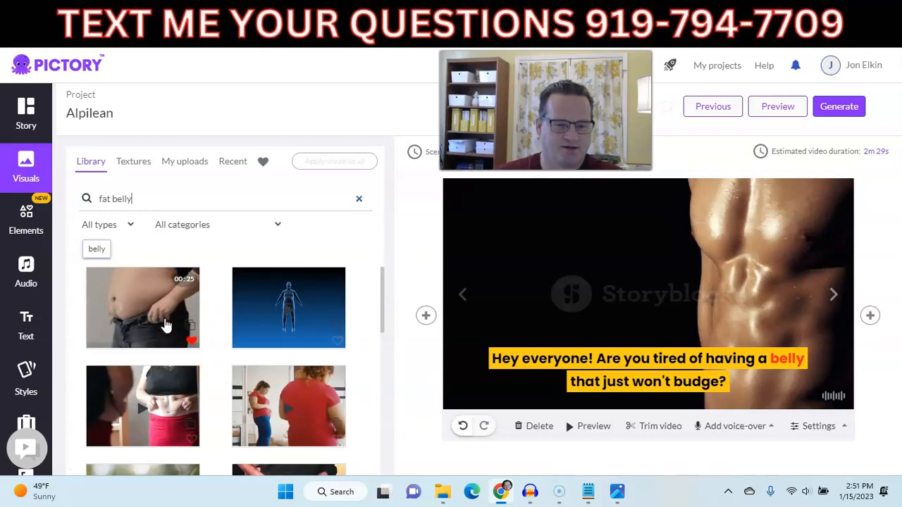
Replace scene 1's background with the clip of a woman in a red skirt pinching her belly in a mirror
scroll(148, 330, "down", 2)
scroll(147, 331, "up", 1)
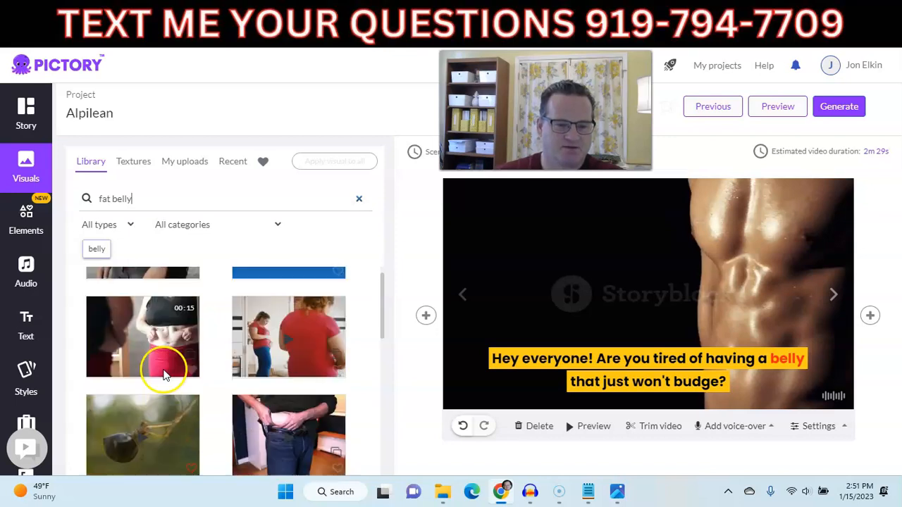
left_click(136, 345)
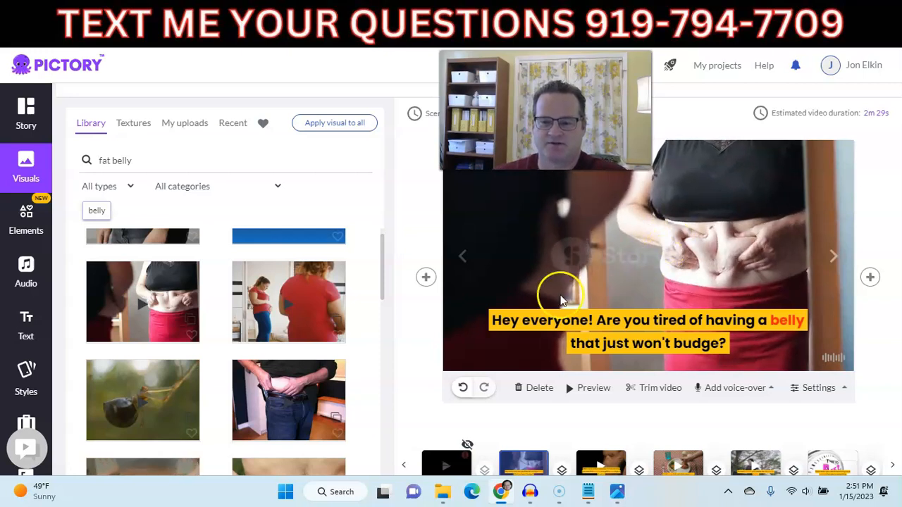
scroll(635, 276, "up", 1)
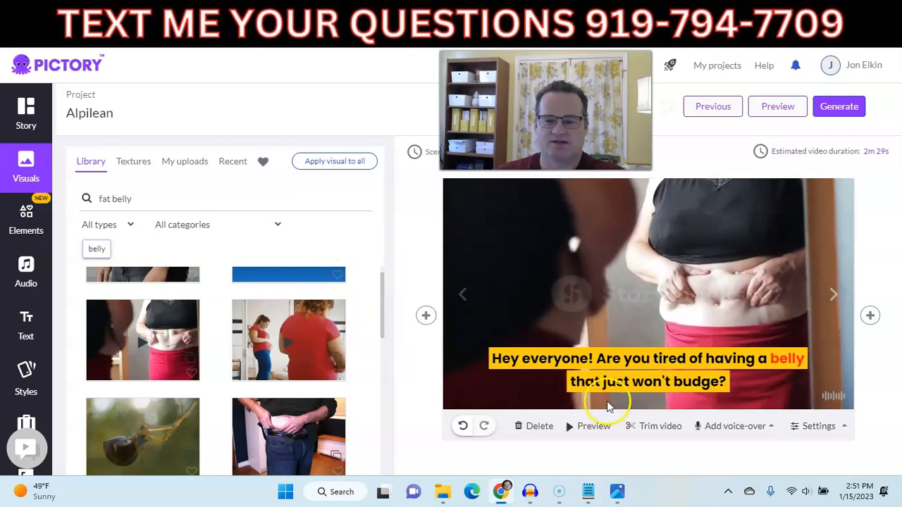
Go through scenes 2 to 4 to check how their visuals match the captions
left_click(836, 296)
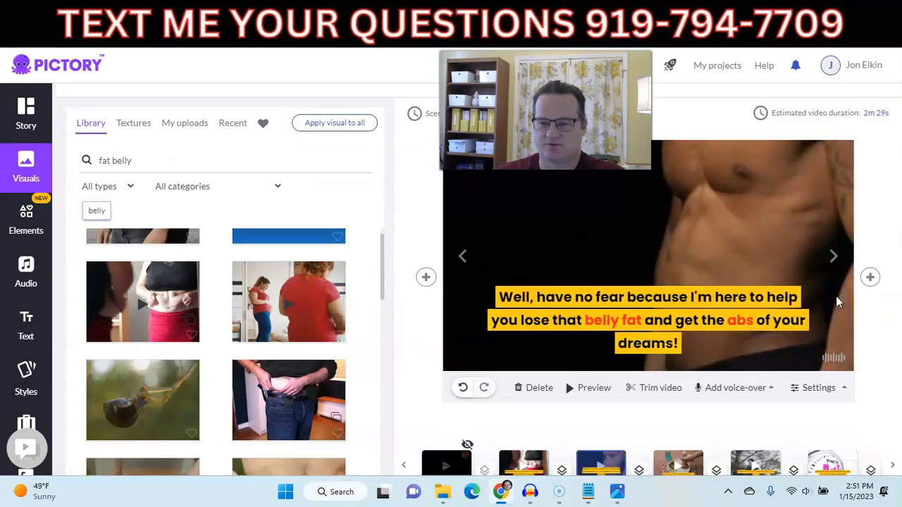
scroll(629, 326, "up", 1)
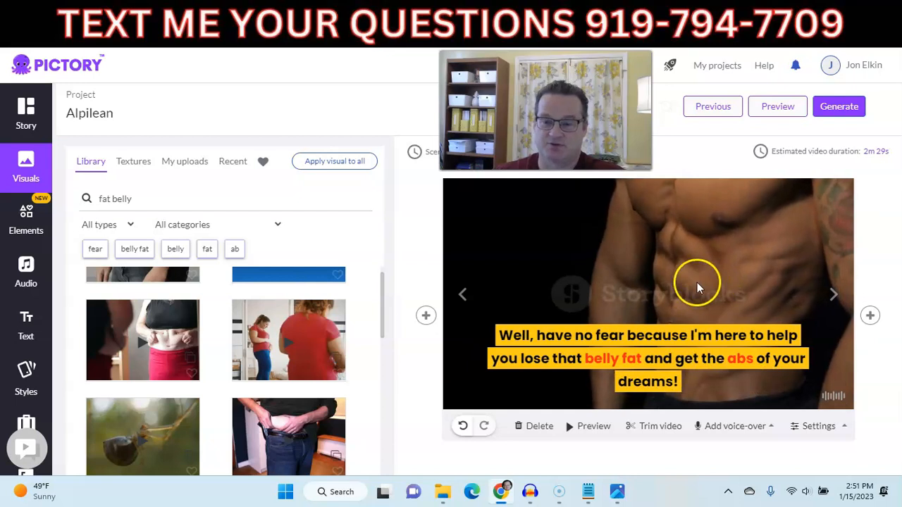
left_click(834, 295)
scroll(785, 314, "up", 1)
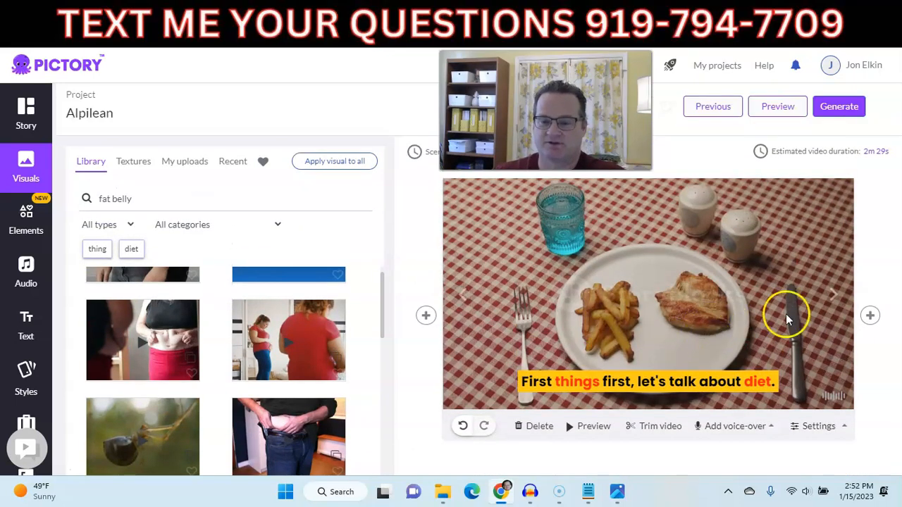
left_click(833, 298)
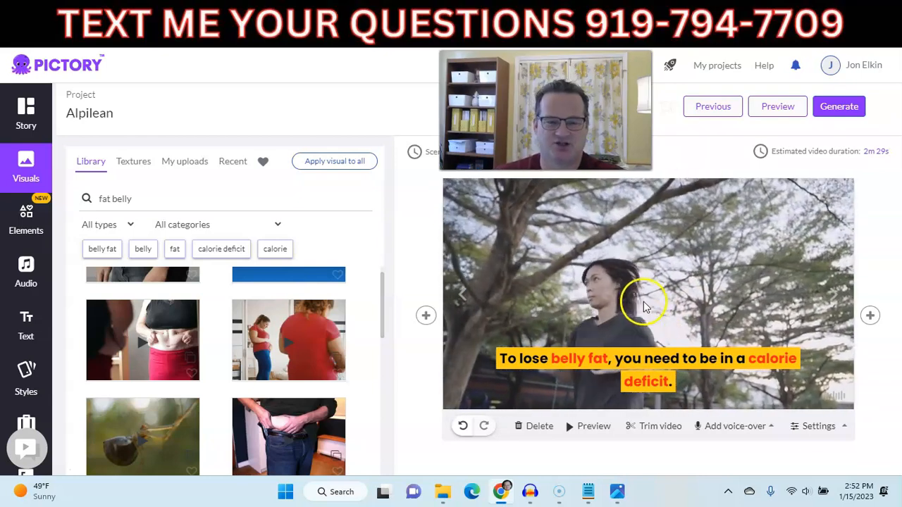
Look over the stickers, GIFs and emojis available as scene elements
left_click(28, 226)
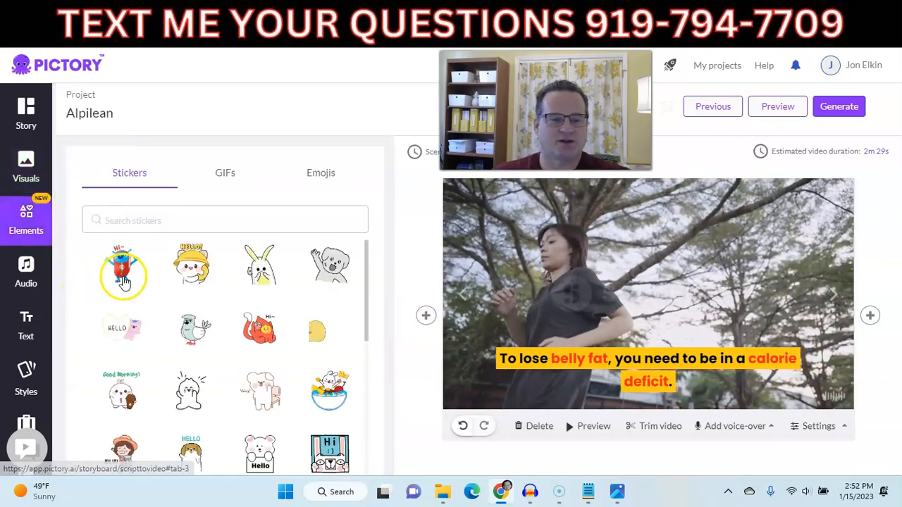
left_click(229, 177)
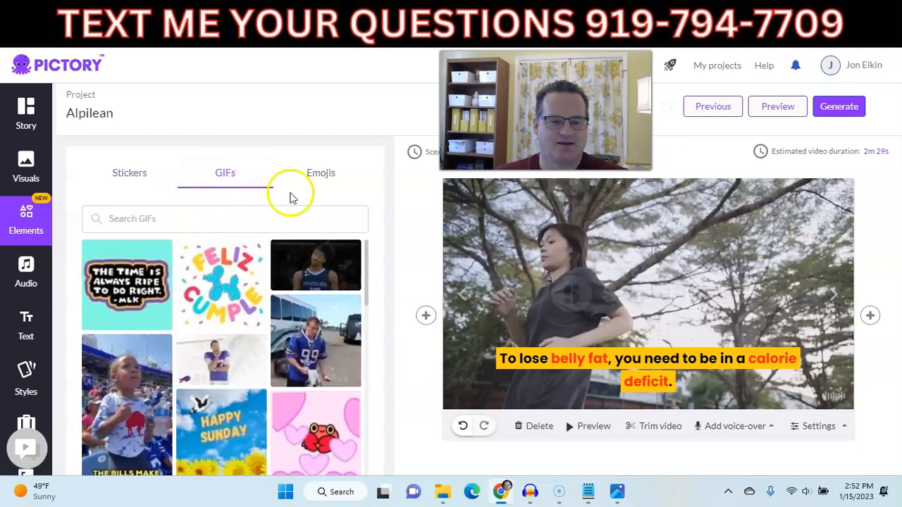
left_click(322, 172)
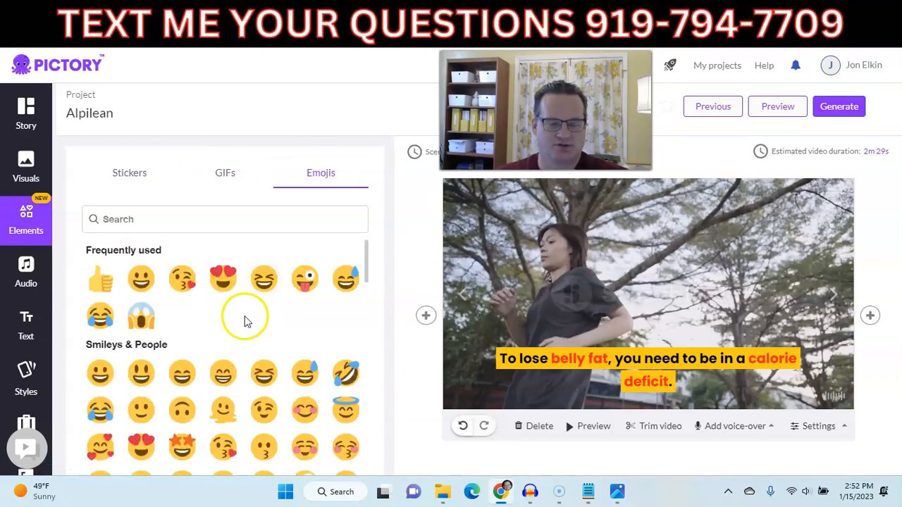
Look over the background music tracks and the background music volume setting
left_click(31, 286)
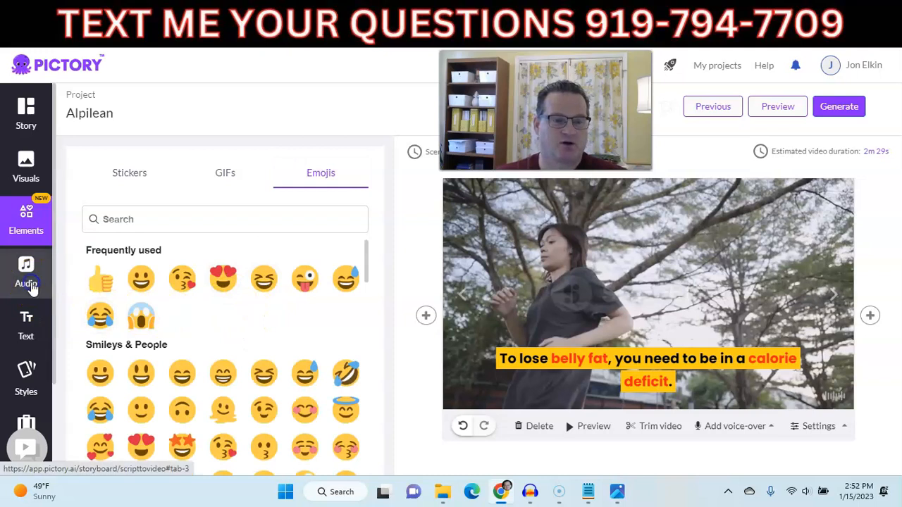
left_click(111, 175)
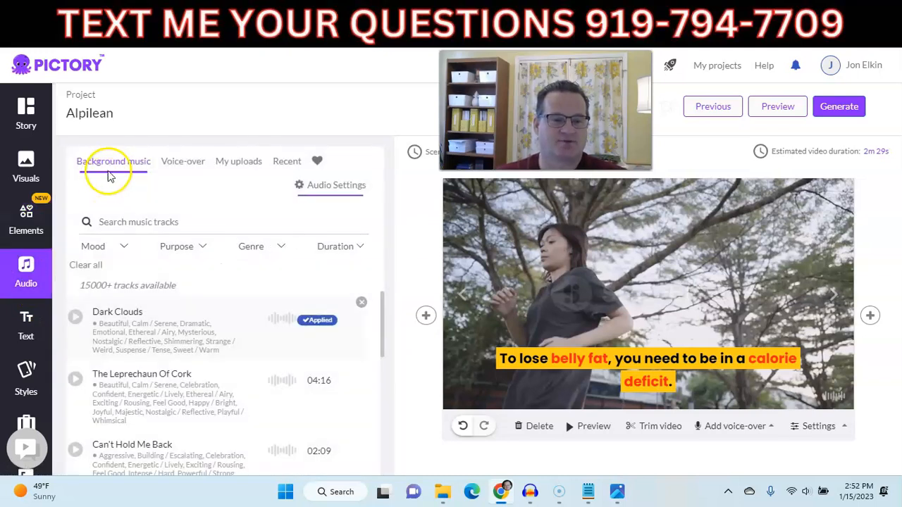
left_click(185, 170)
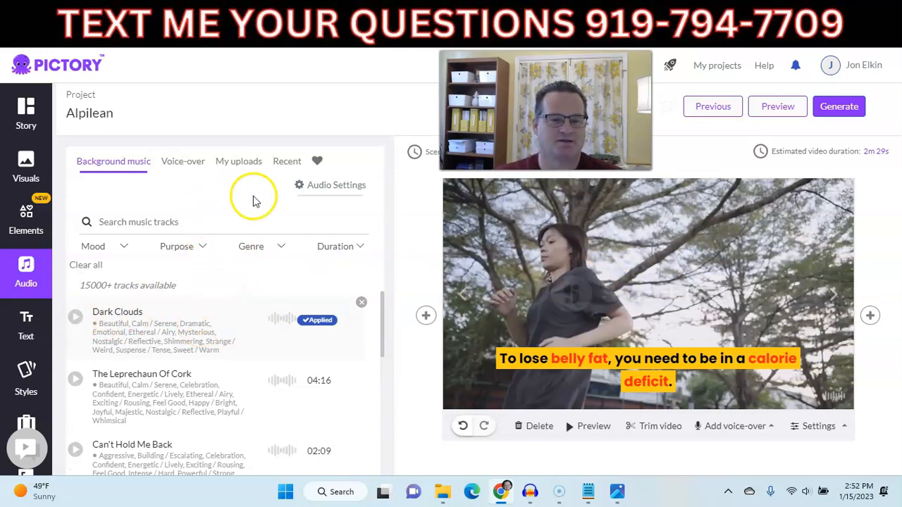
left_click(305, 190)
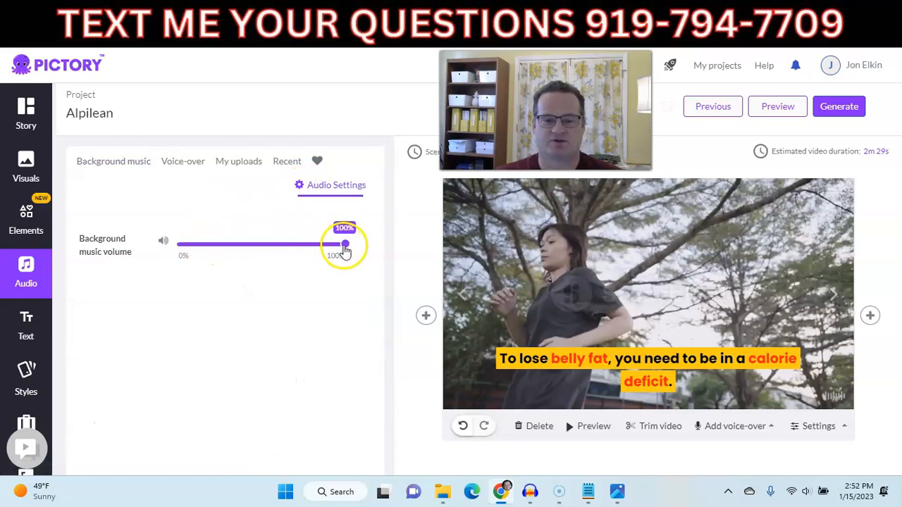
Filter the voice-over tracks to US English and apply the female voice Joanna, checking the background music volume
left_click(186, 163)
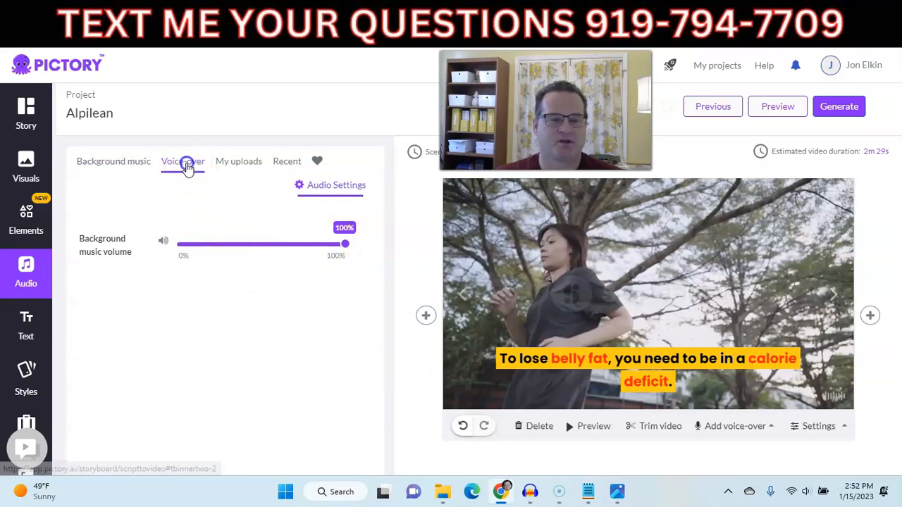
scroll(211, 313, "down", 1)
scroll(211, 312, "up", 1)
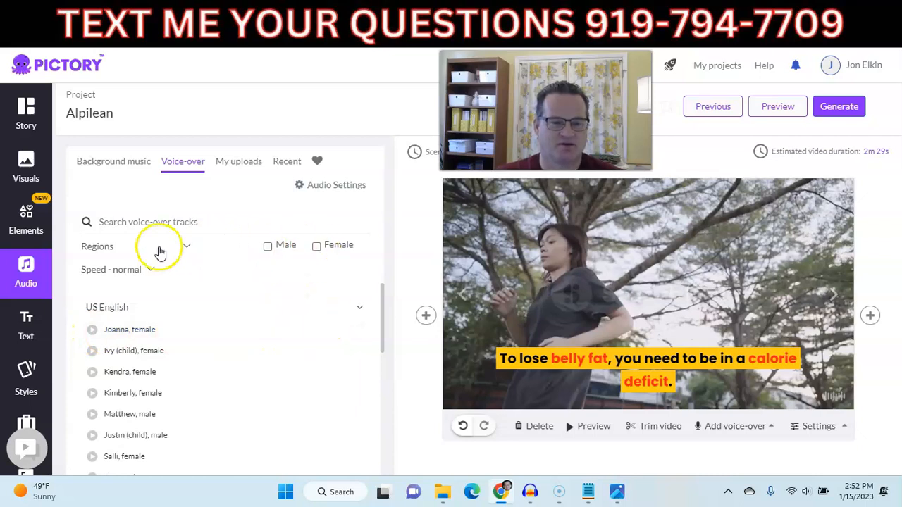
left_click(187, 246)
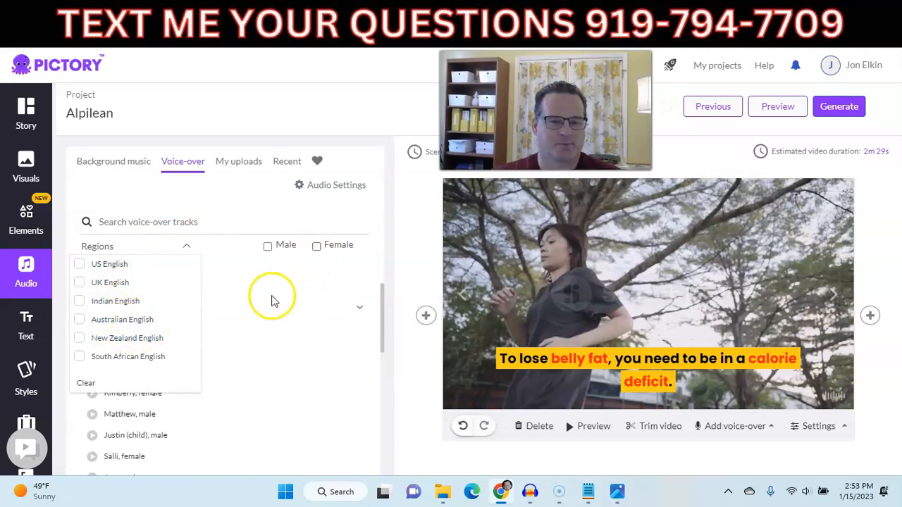
left_click(79, 265)
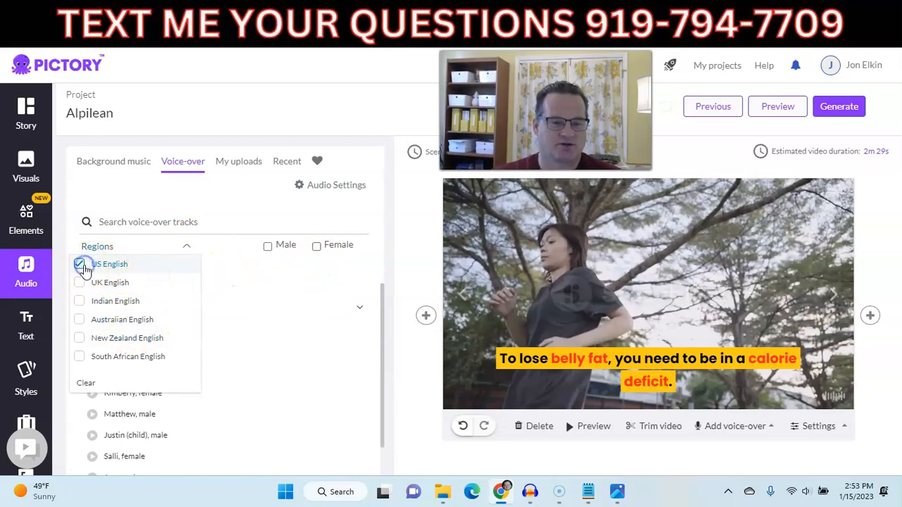
left_click(226, 264)
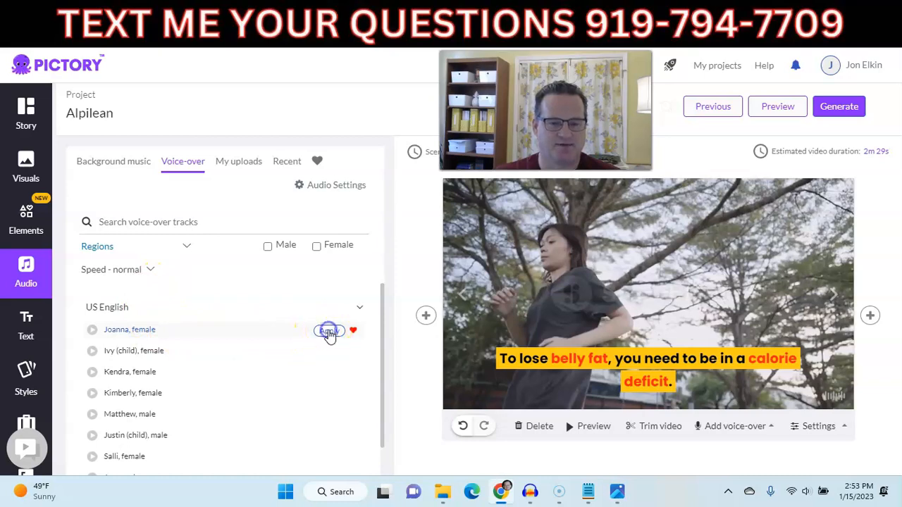
left_click(329, 332)
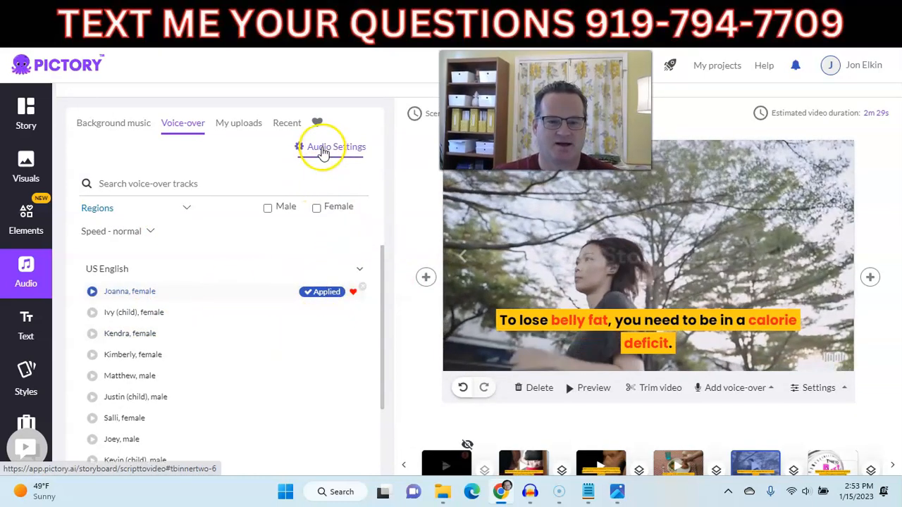
left_click(323, 150)
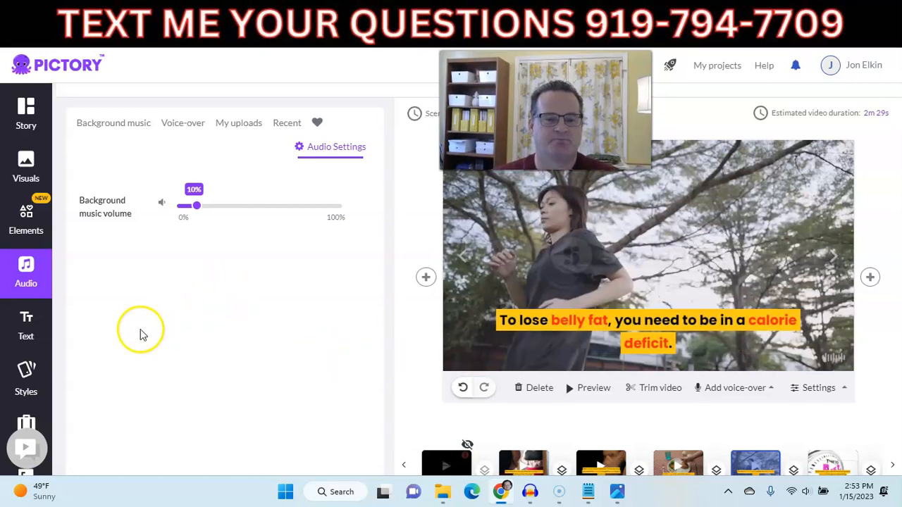
Look over the text formats, template styles, intro branding options and video format settings available for the project
left_click(21, 330)
scroll(22, 323, "down", 1)
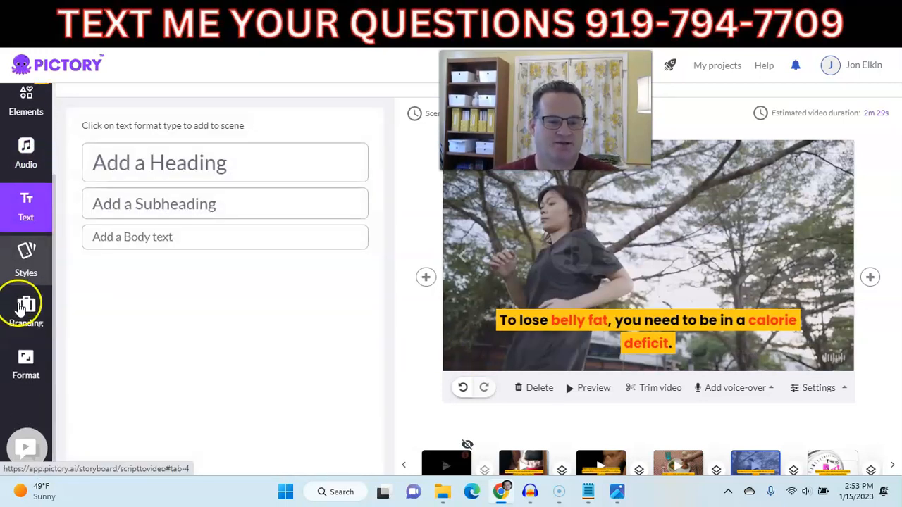
left_click(21, 266)
left_click(169, 243)
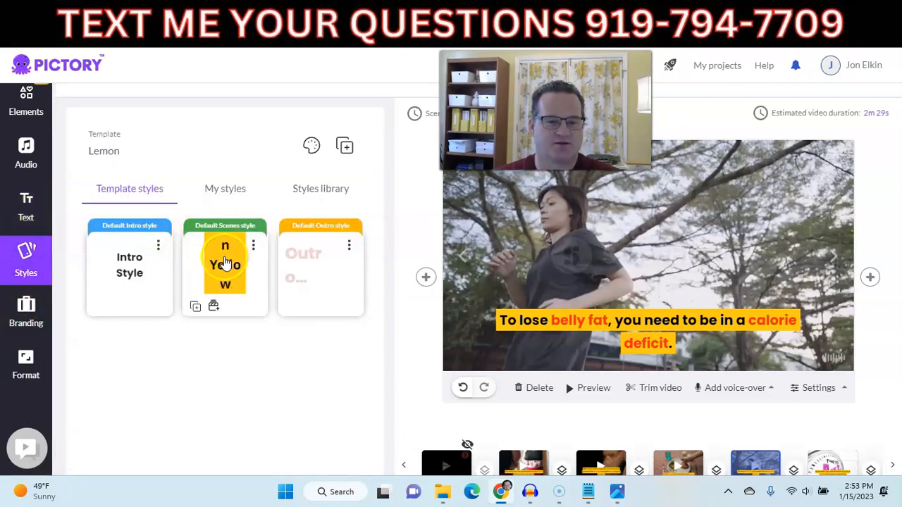
left_click(26, 312)
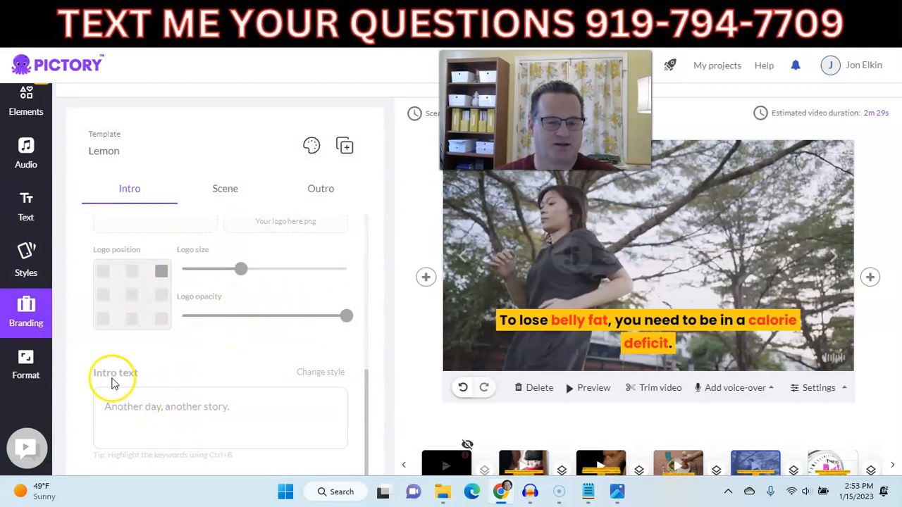
left_click(25, 367)
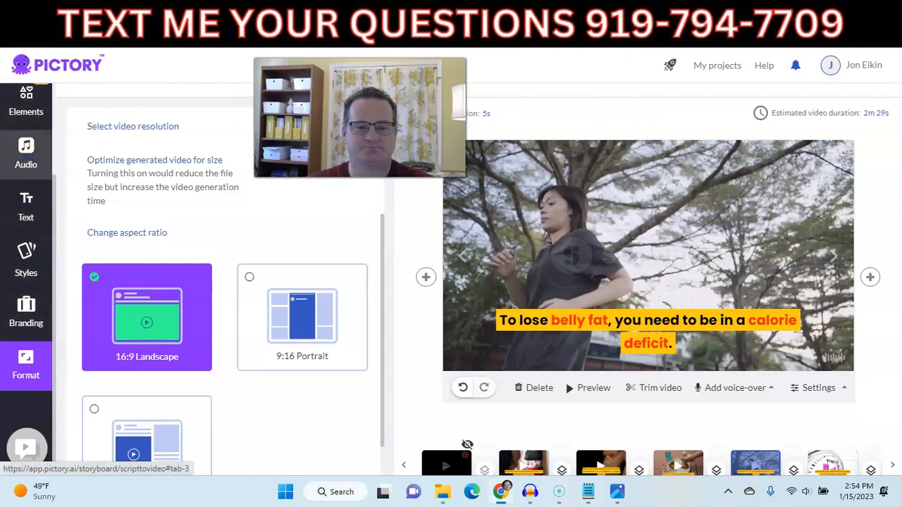
Return to the project's audio settings and try to generate the Alpilean video
left_click(26, 156)
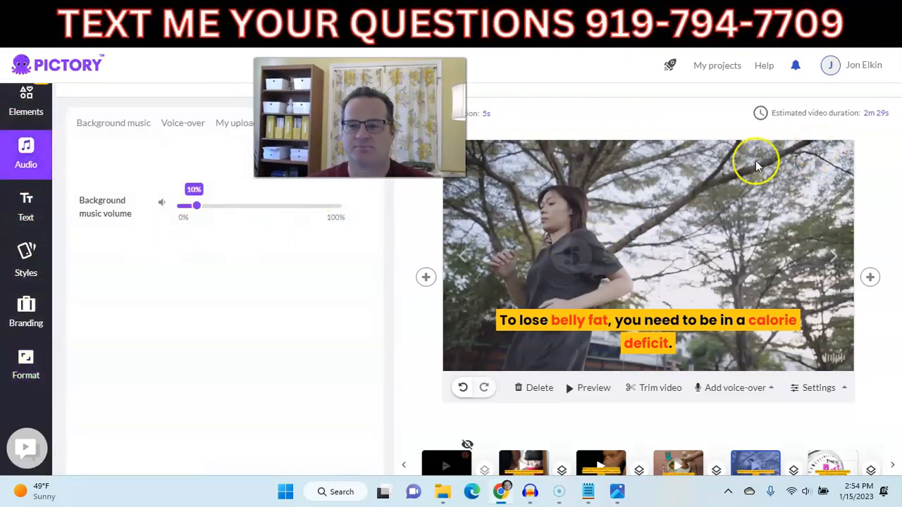
scroll(751, 165, "up", 1)
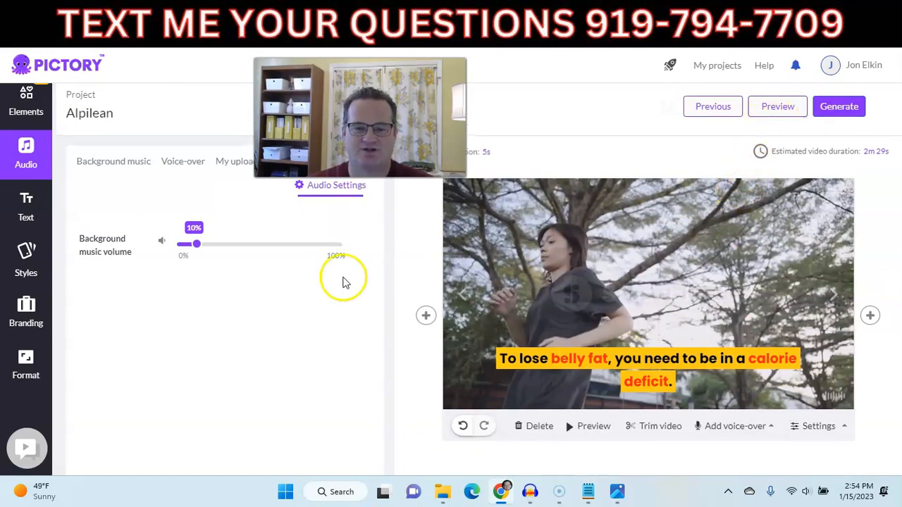
left_click(845, 111)
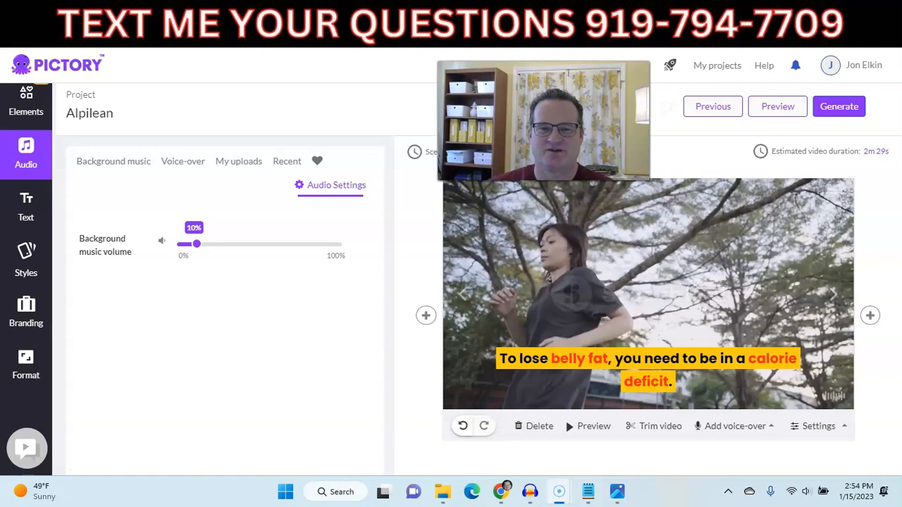
Revisit the belly fat script in ChatGPT and the Pictory home page, and return to the Alpilean project
left_click(472, 18)
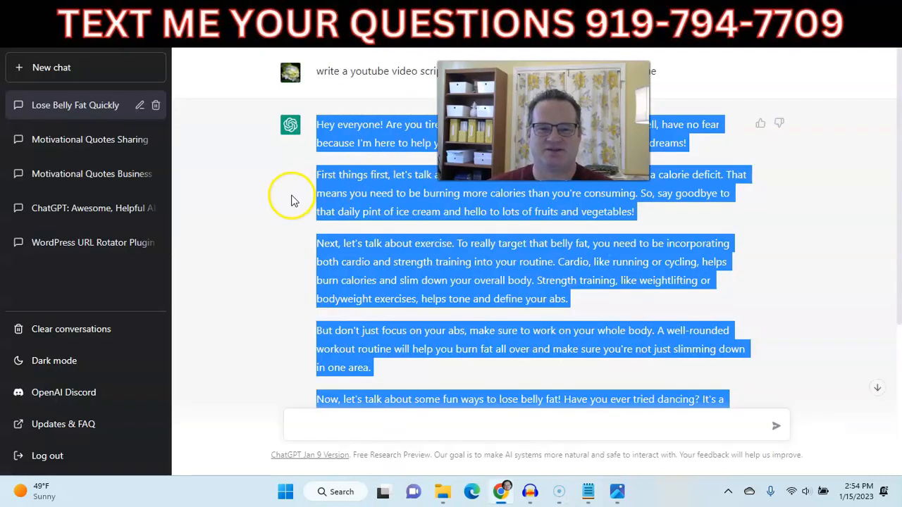
left_click(493, 20)
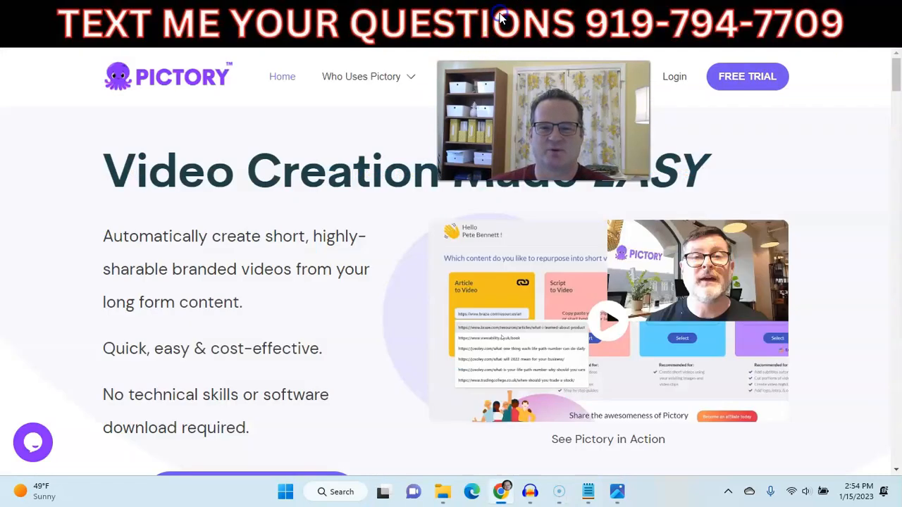
left_click(541, 17)
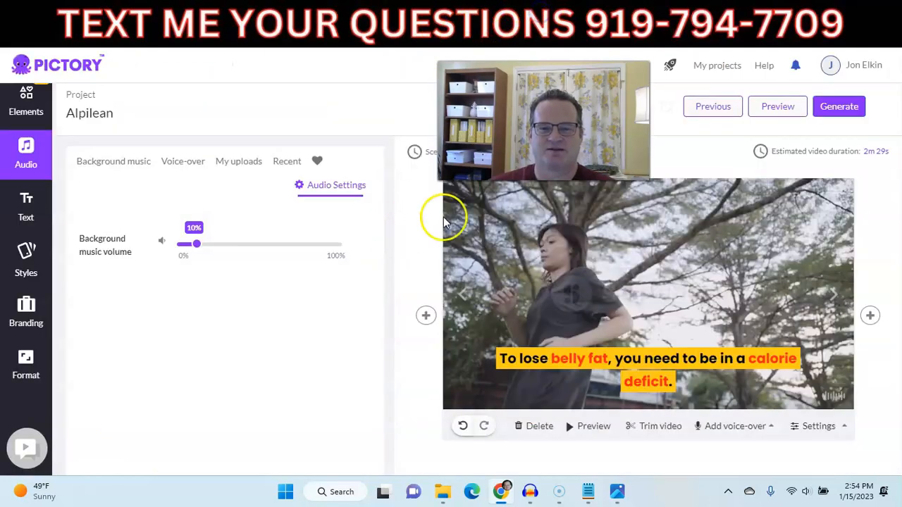